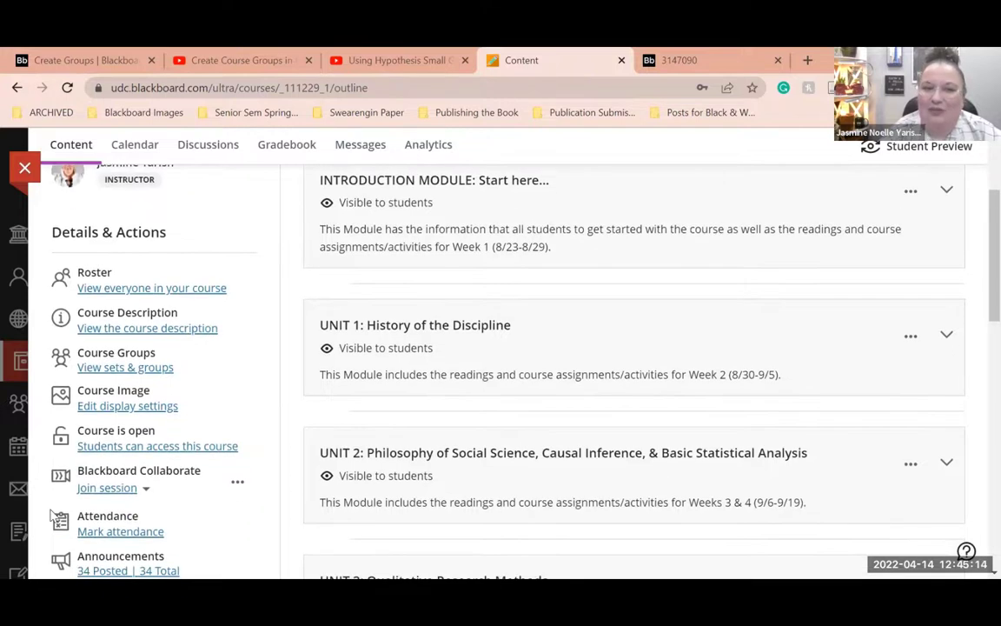
# Open the list of group sets and groups for the course
pyautogui.scroll(-1, 50, 515)
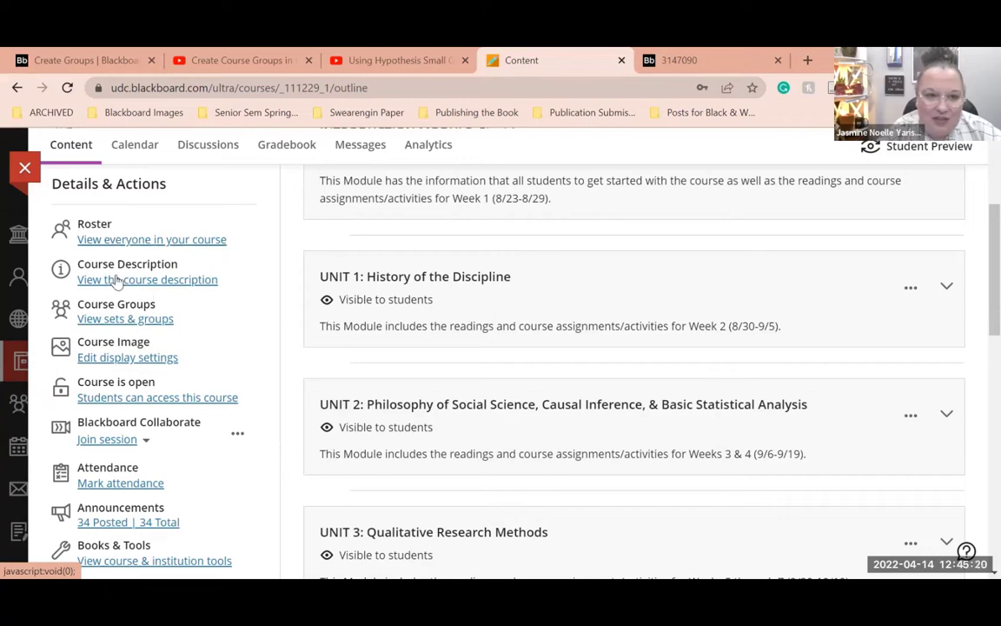
pyautogui.click(112, 324)
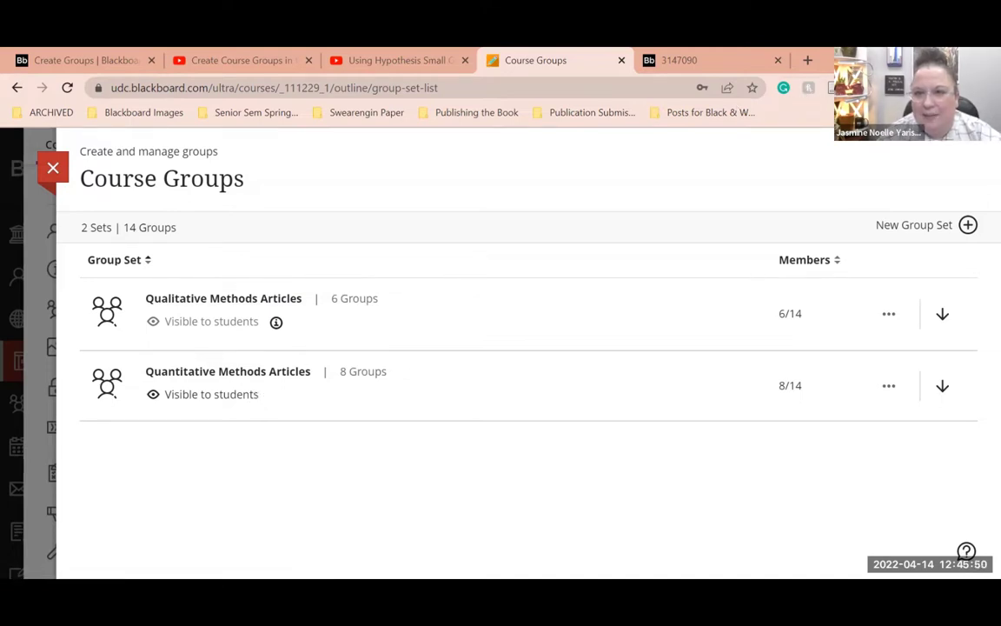
# Examine the weekly schedule in the syllabus PDF for the Unit 3 readings and the discussant assignments
pyautogui.press('super+Down')
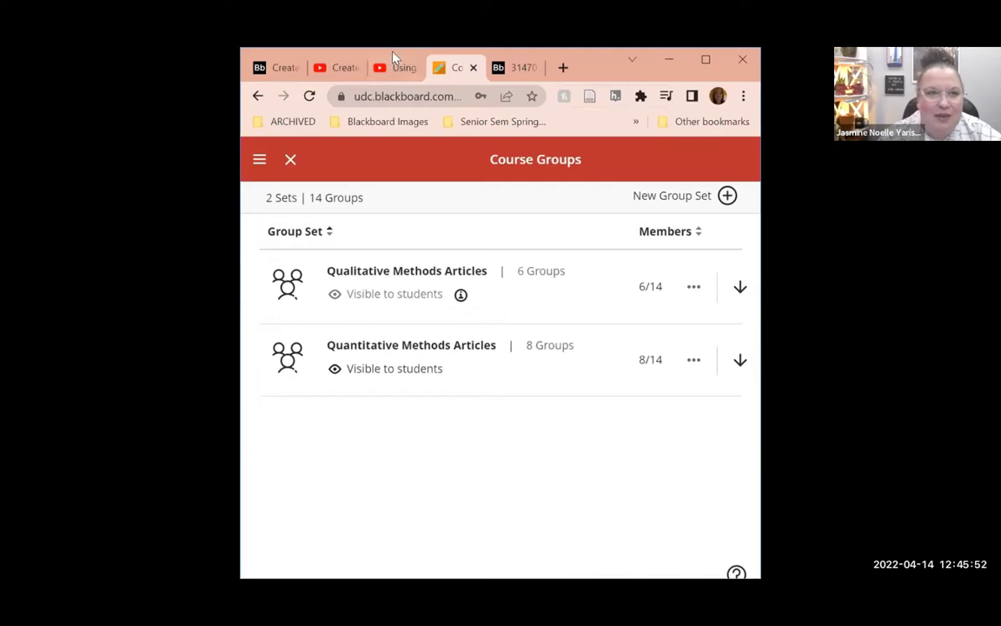
pyautogui.click(519, 67)
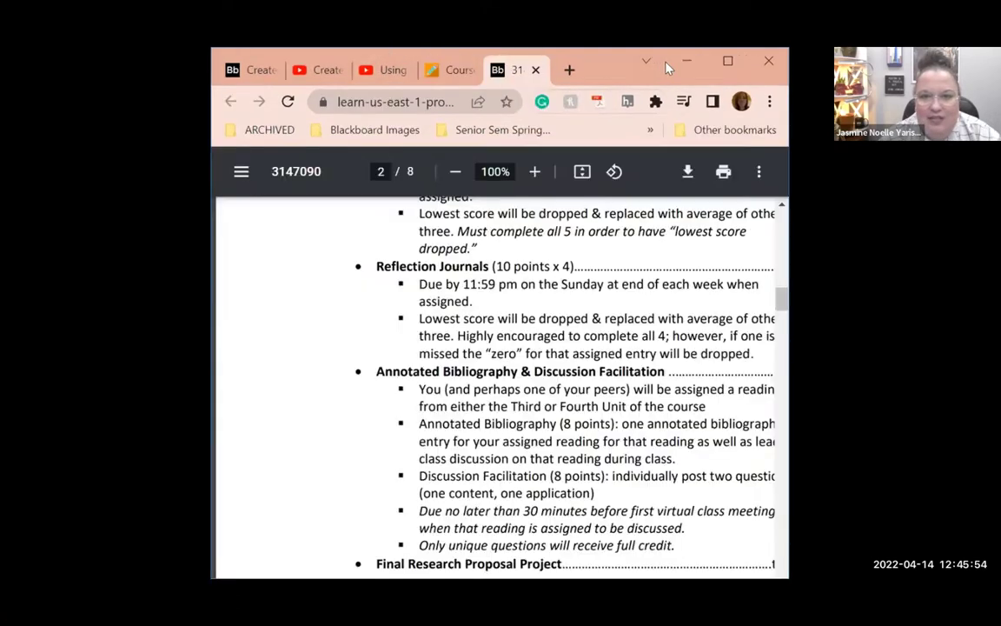
pyautogui.click(728, 61)
pyautogui.scroll(-5, 466, 347)
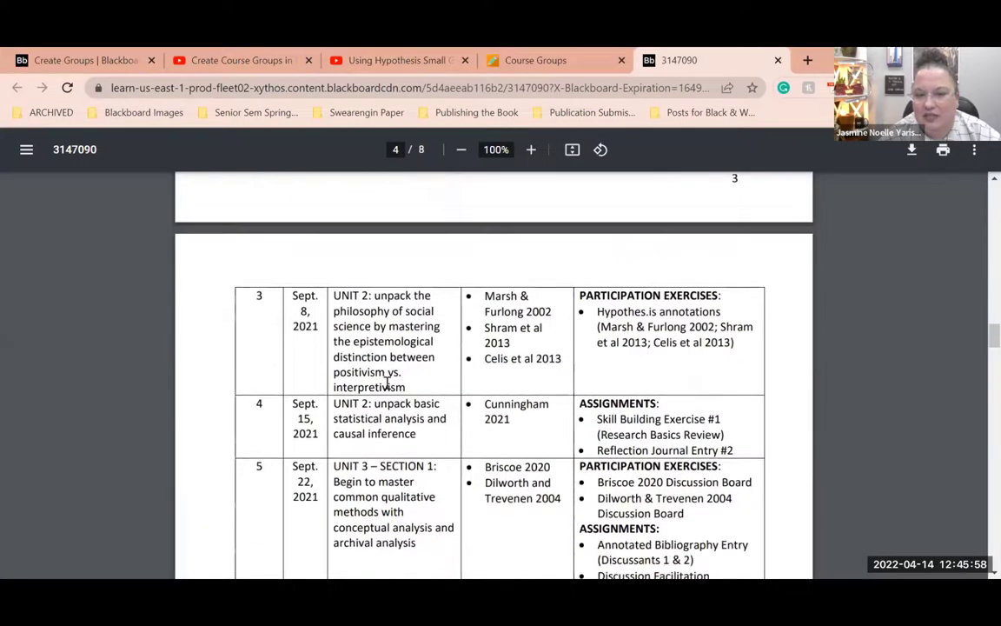
pyautogui.scroll(-3, 387, 385)
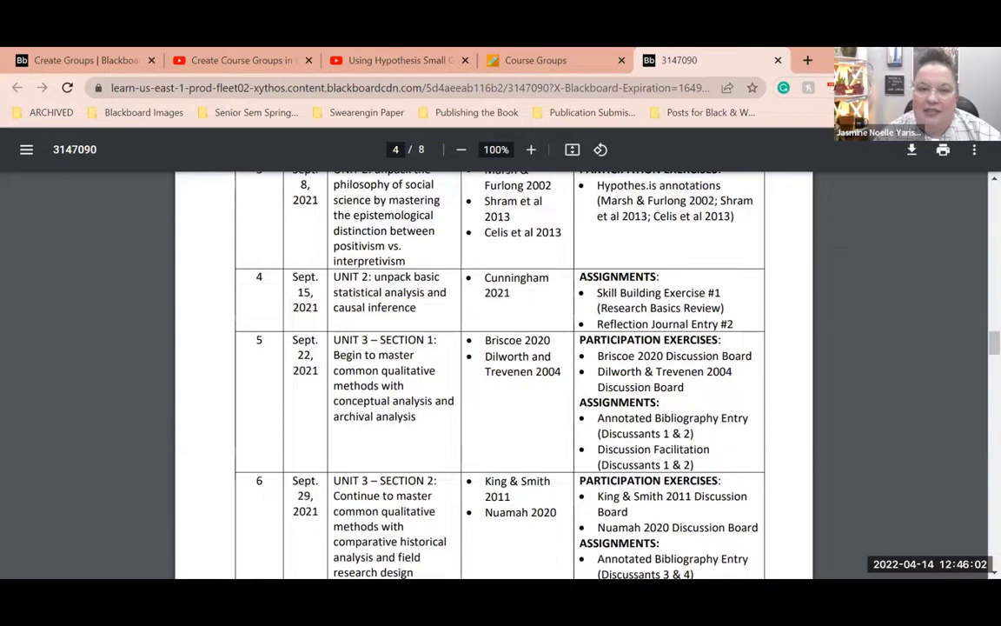
# Return to Course Groups and open the Qualitative Methods Articles group set
pyautogui.click(535, 60)
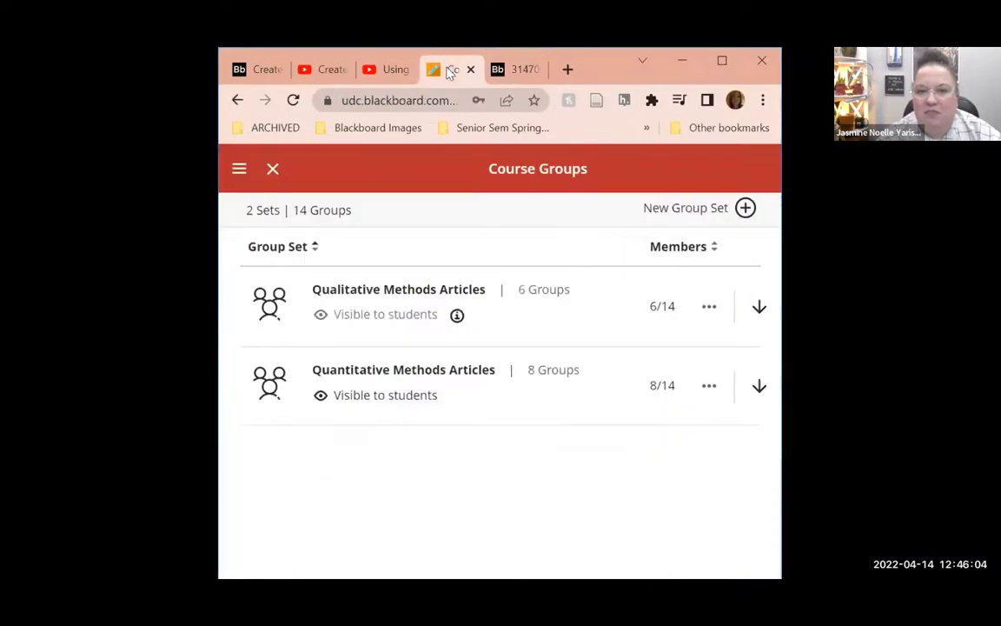
pyautogui.click(721, 61)
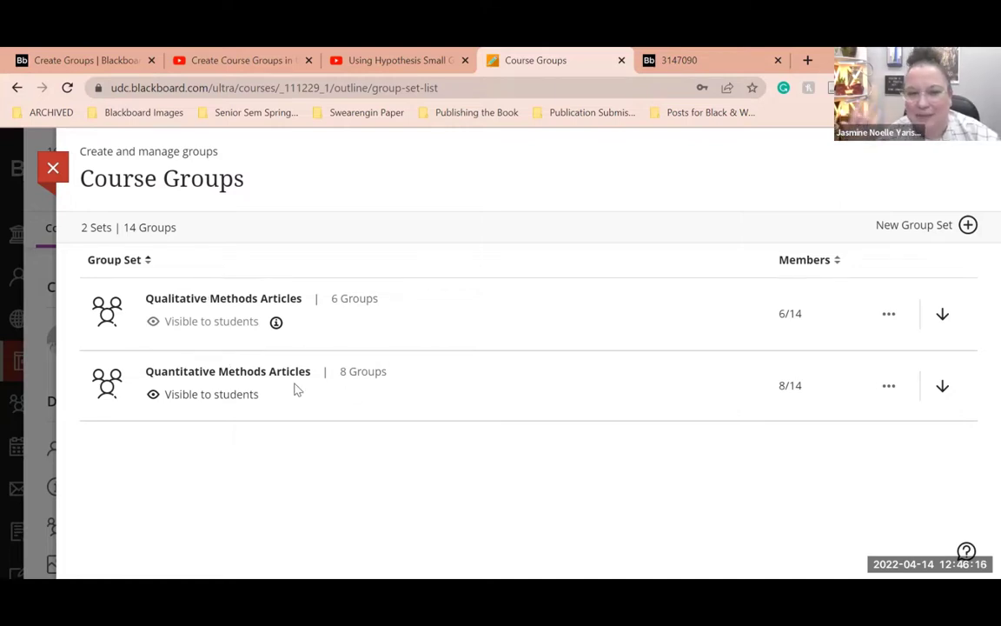
pyautogui.click(264, 300)
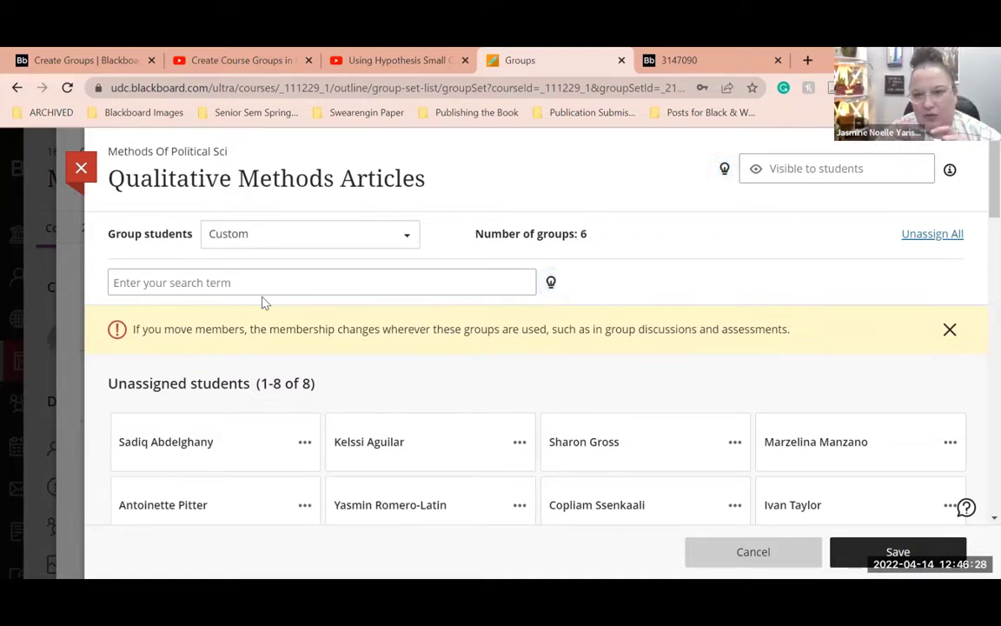
# Review the group set's unassigned students and the available student grouping methods, keeping Custom
pyautogui.scroll(-5, 265, 301)
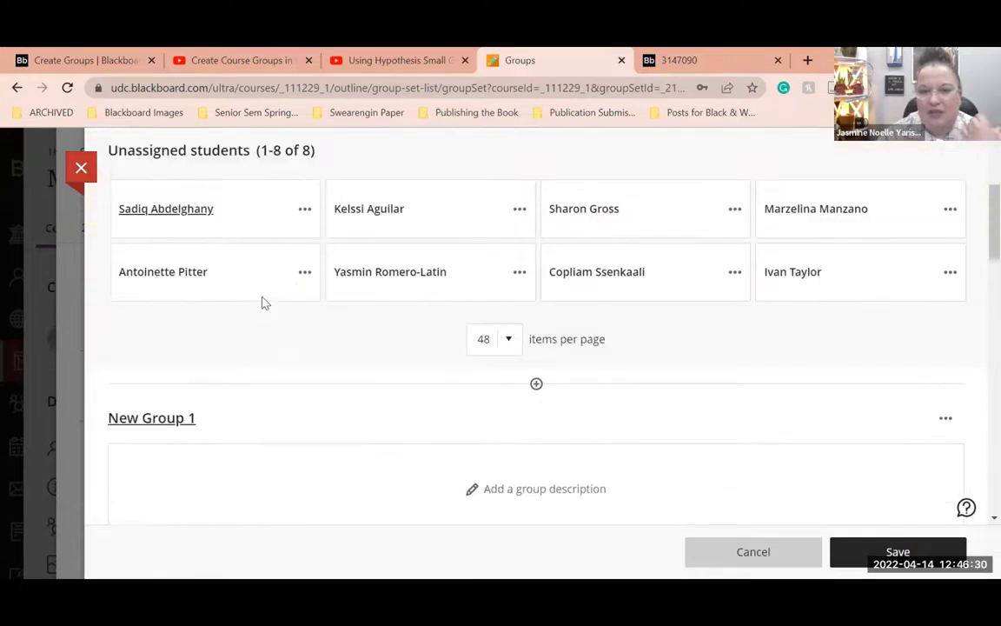
pyautogui.scroll(5, 265, 301)
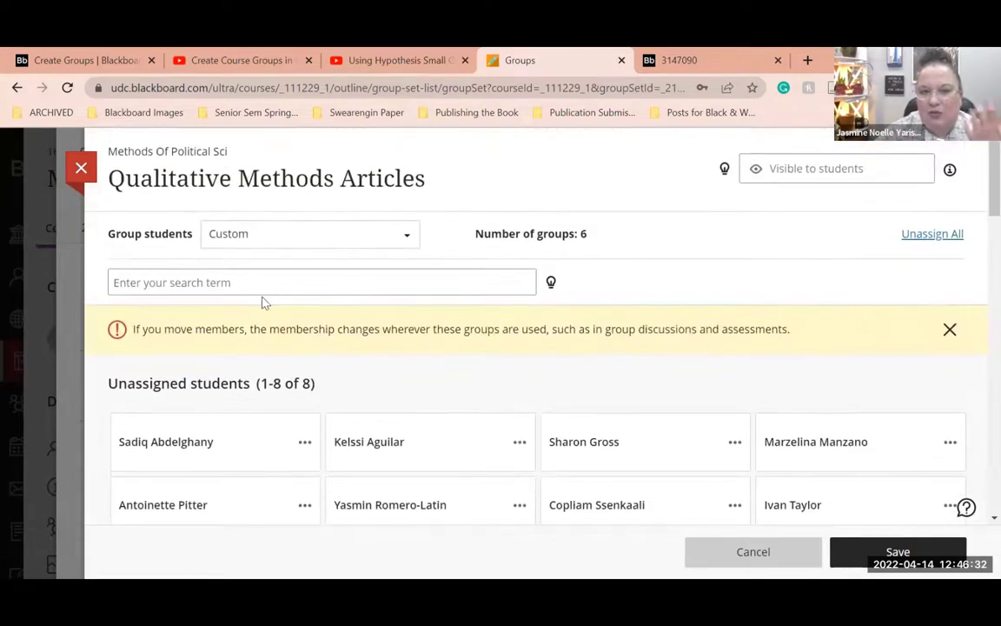
pyautogui.click(248, 236)
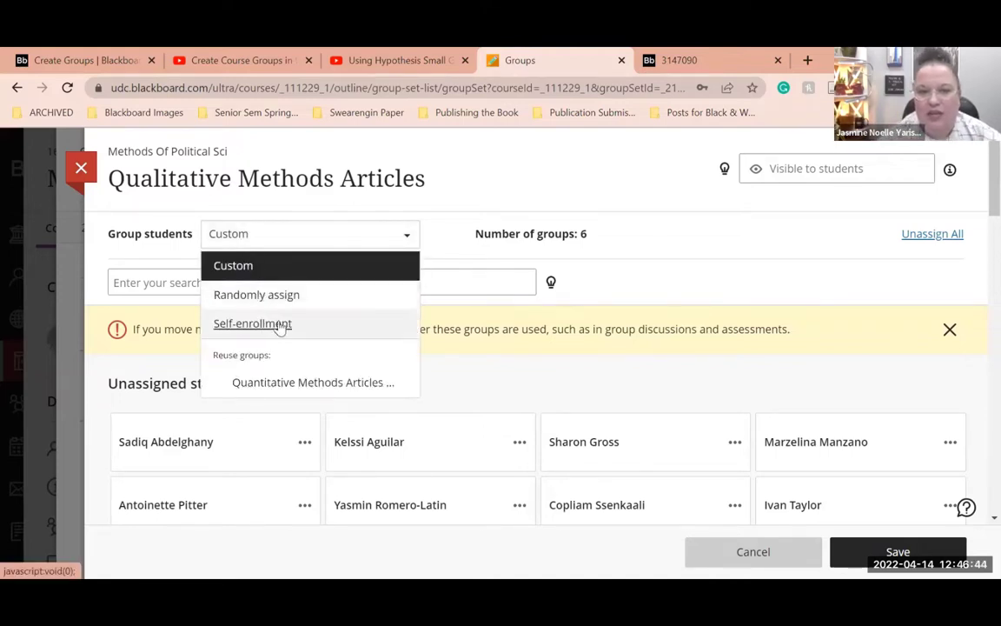
pyautogui.click(476, 225)
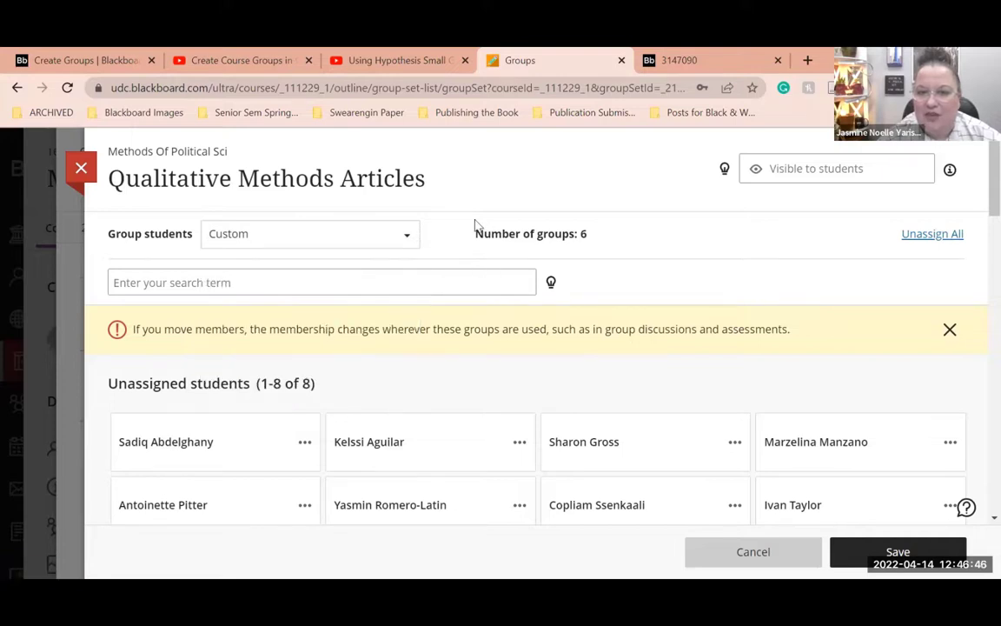
# Unassign the student who is in the Nuamah 2020 group
pyautogui.scroll(-2, 572, 239)
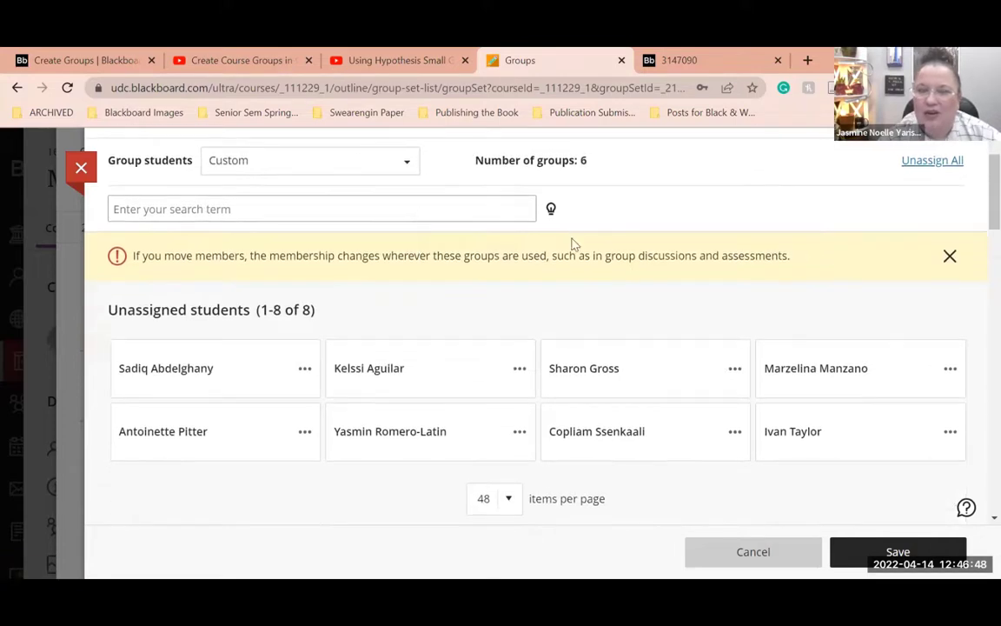
pyautogui.scroll(-2, 303, 167)
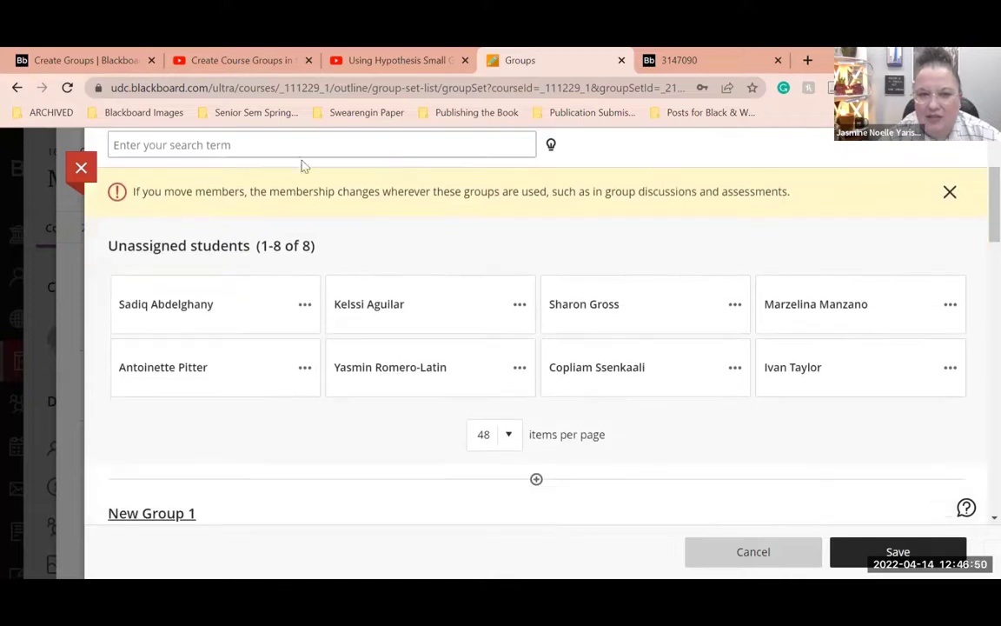
pyautogui.scroll(-6, 356, 481)
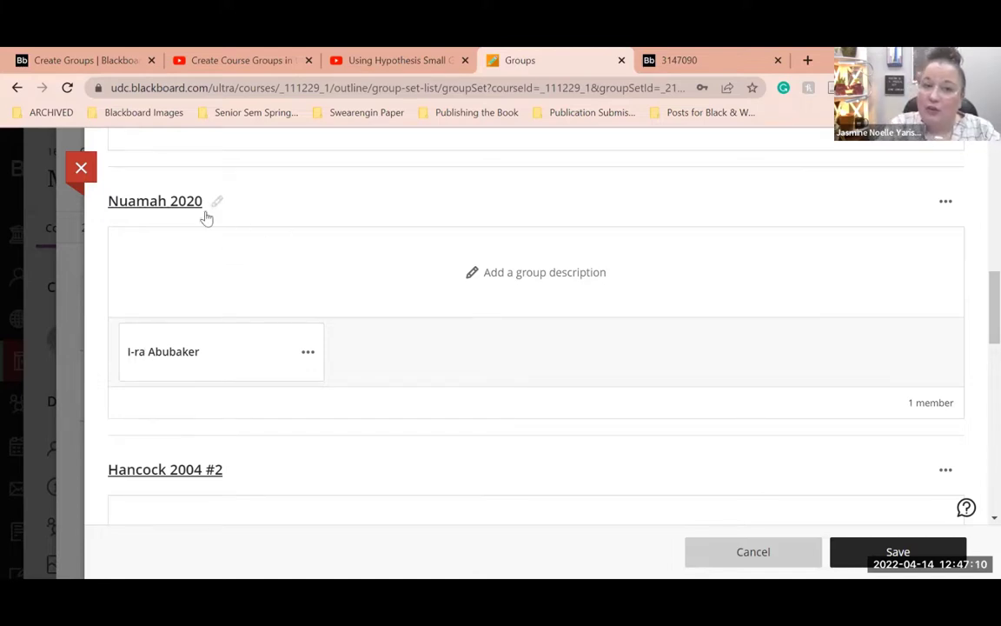
pyautogui.click(309, 351)
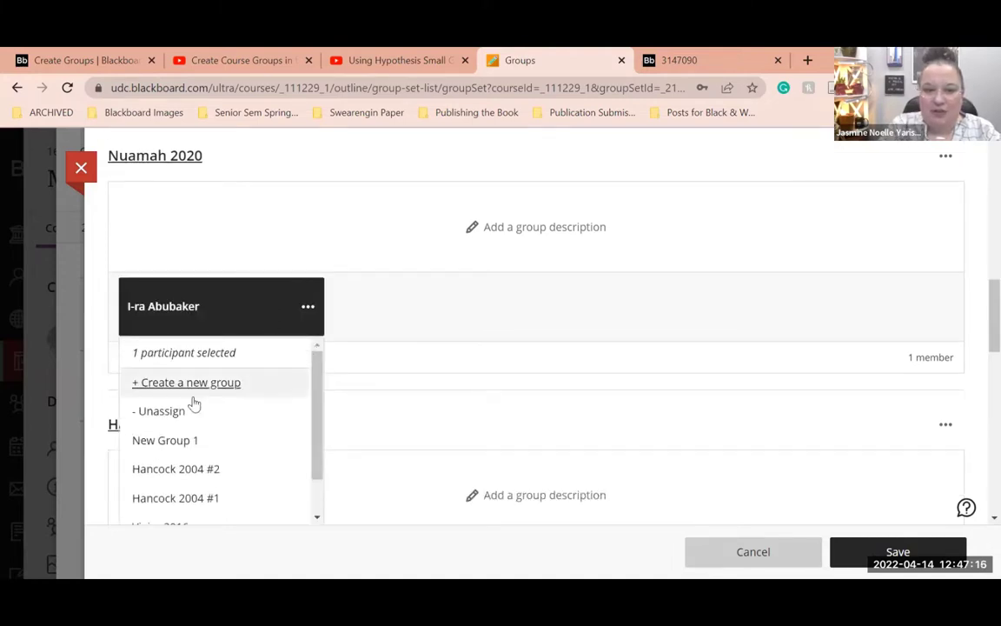
pyautogui.click(166, 414)
# Add a new group directly above New Group 1 and try to name it Nuamah 2020
pyautogui.scroll(6, 349, 306)
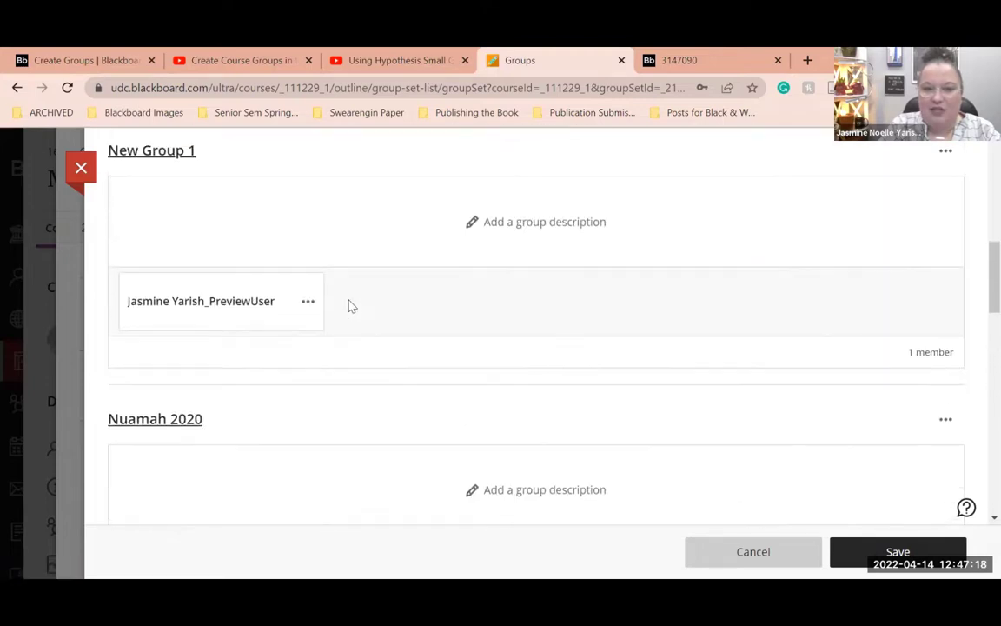
pyautogui.scroll(1, 348, 306)
pyautogui.scroll(-2, 346, 306)
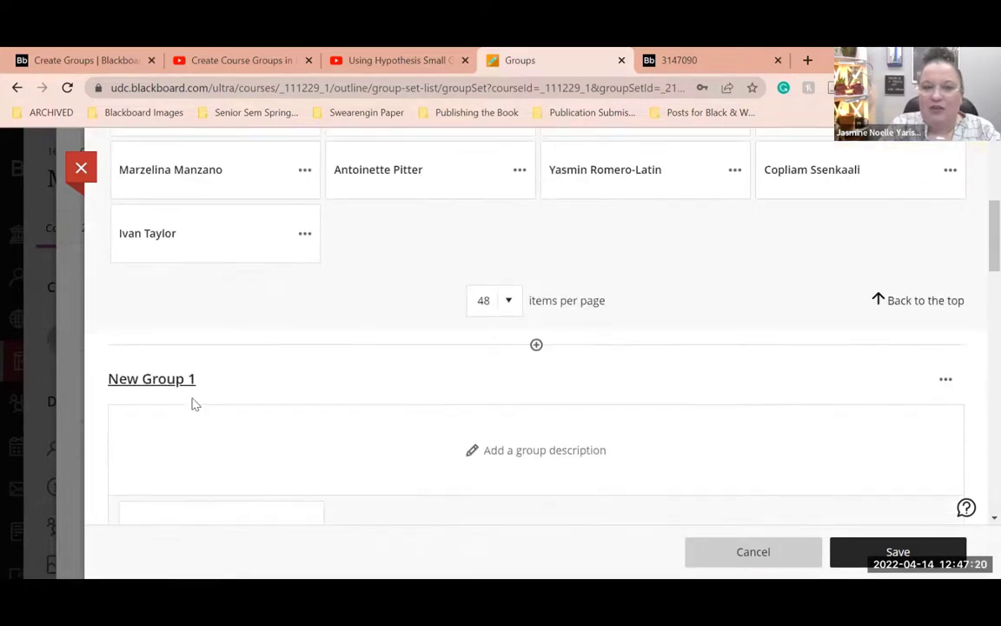
pyautogui.click(535, 347)
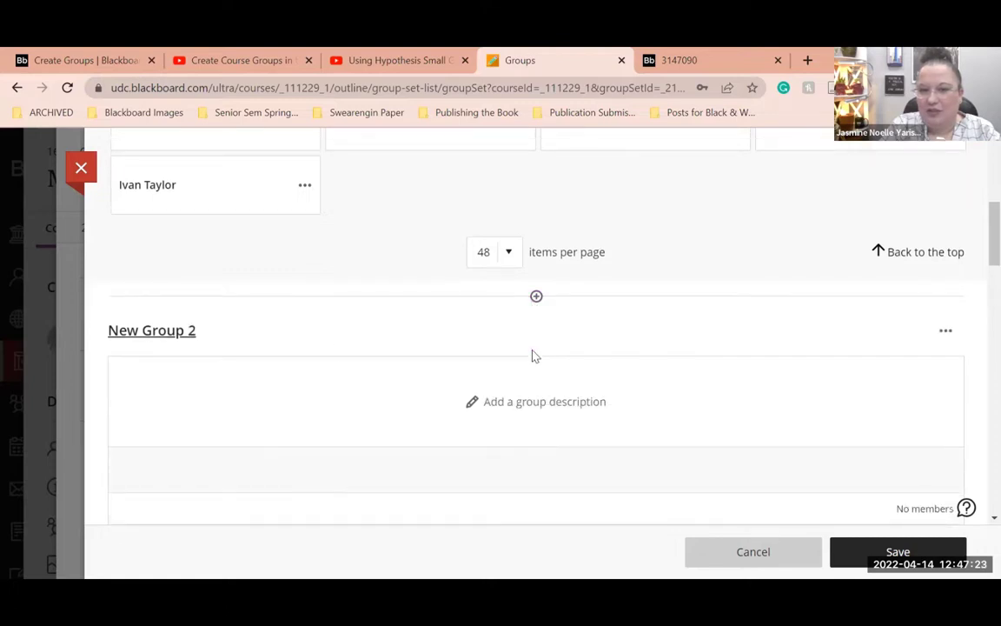
pyautogui.click(141, 337)
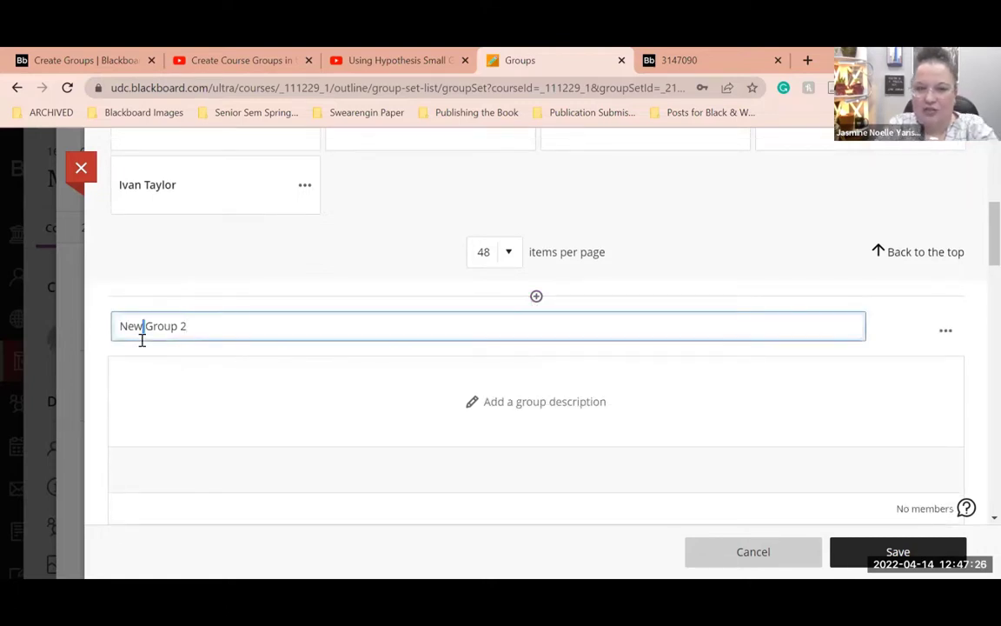
pyautogui.tripleClick(140, 337)
pyautogui.write('Nuamah ')
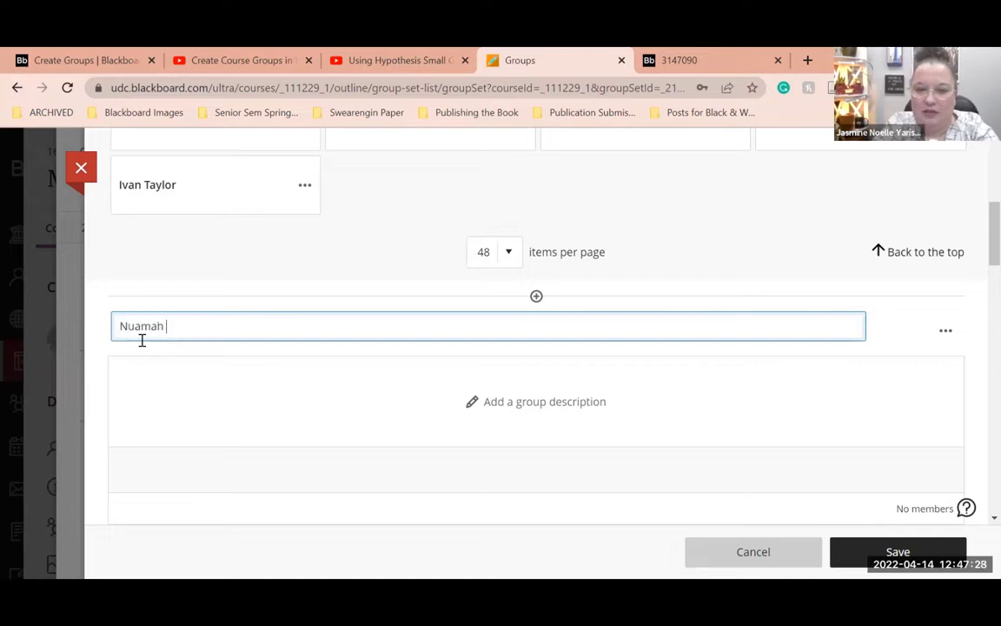
pyautogui.write('2020')
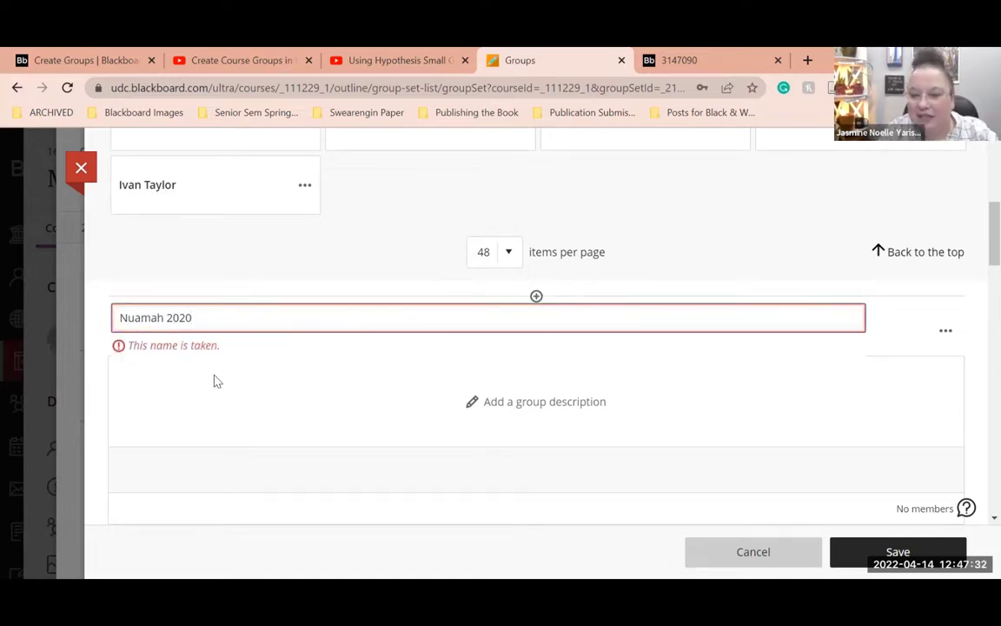
# Close the group set and discard the unsaved changes
pyautogui.scroll(-3, 217, 381)
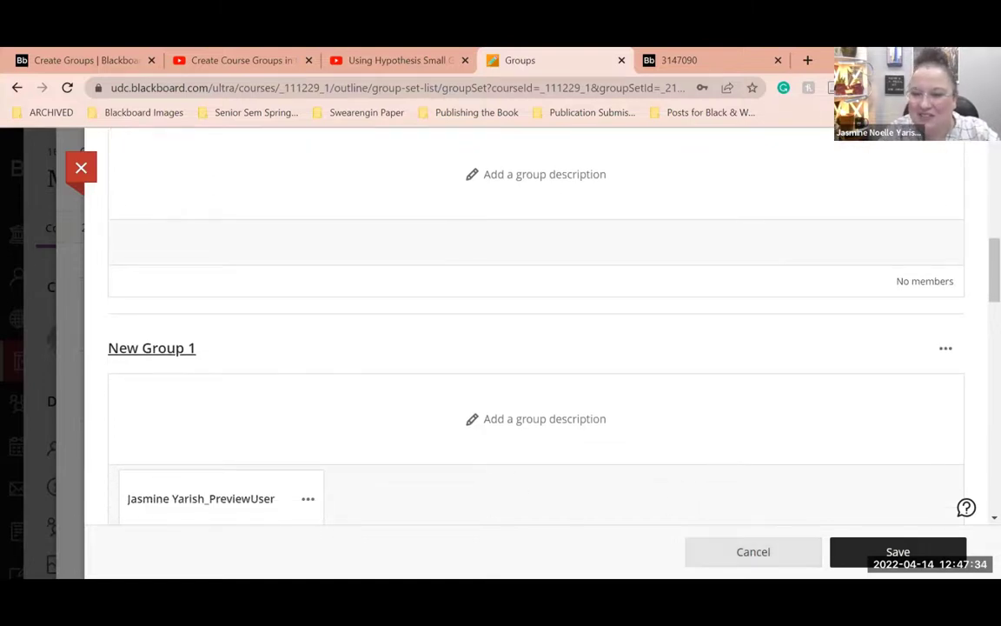
pyautogui.press('Escape')
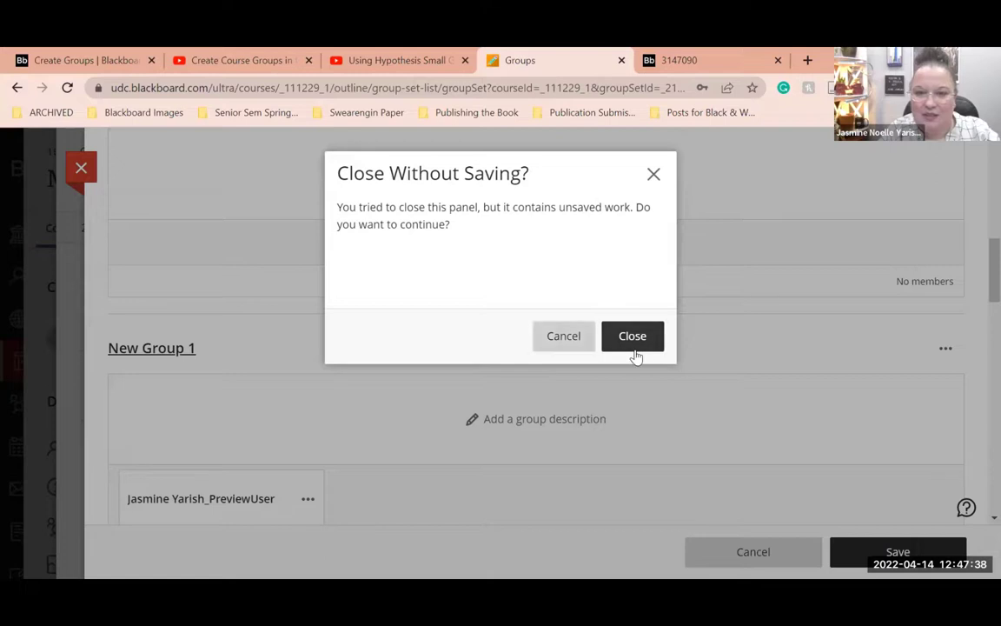
pyautogui.click(635, 346)
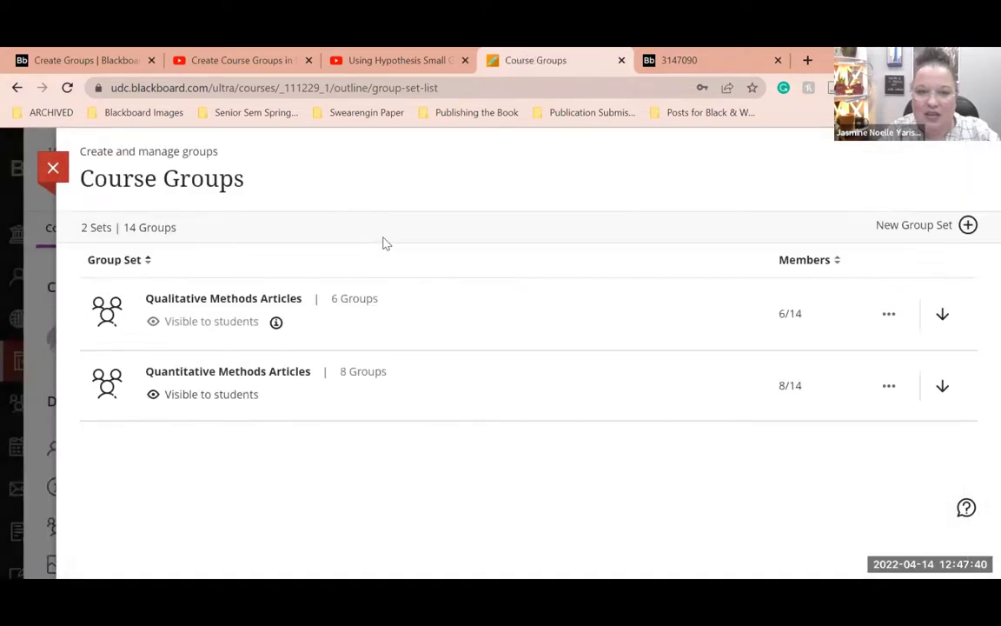
# Reopen the Qualitative Methods Articles group set and unassign the student from the Nuamah 2020 group
pyautogui.click(280, 300)
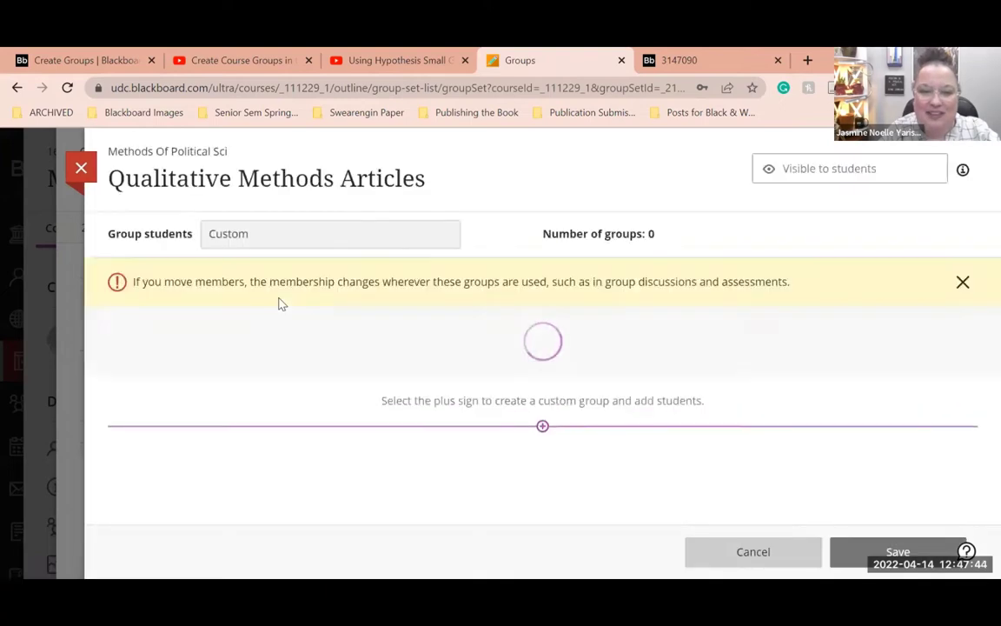
pyautogui.scroll(-10, 279, 302)
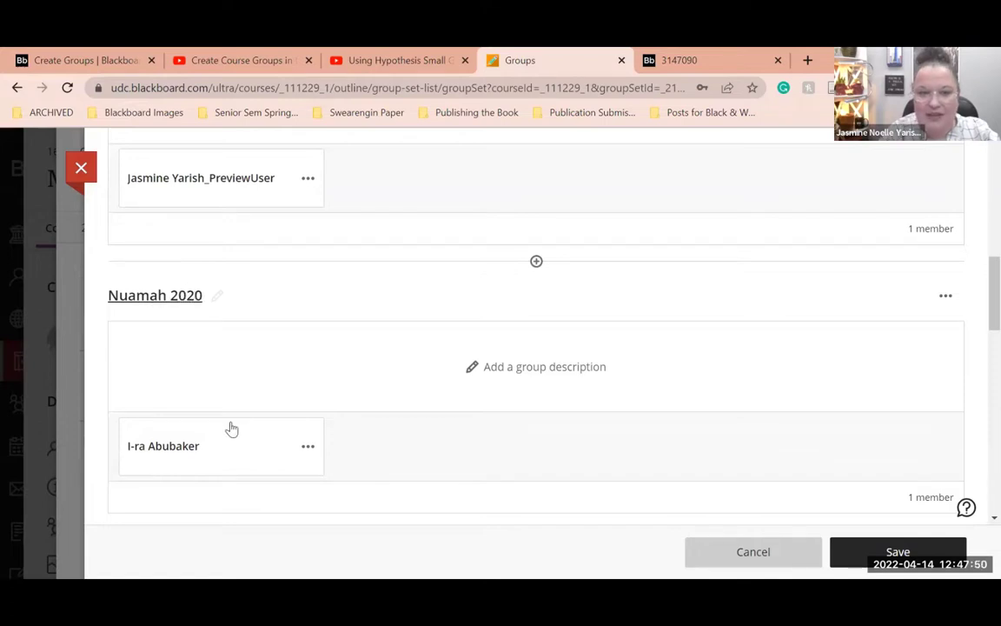
pyautogui.click(311, 453)
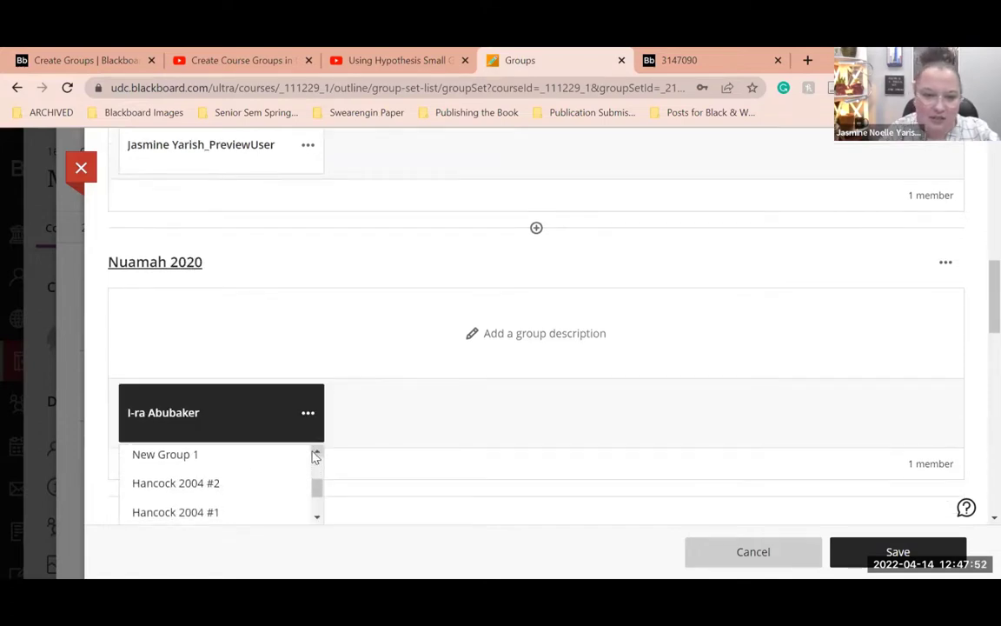
pyautogui.click(316, 456)
pyautogui.click(201, 465)
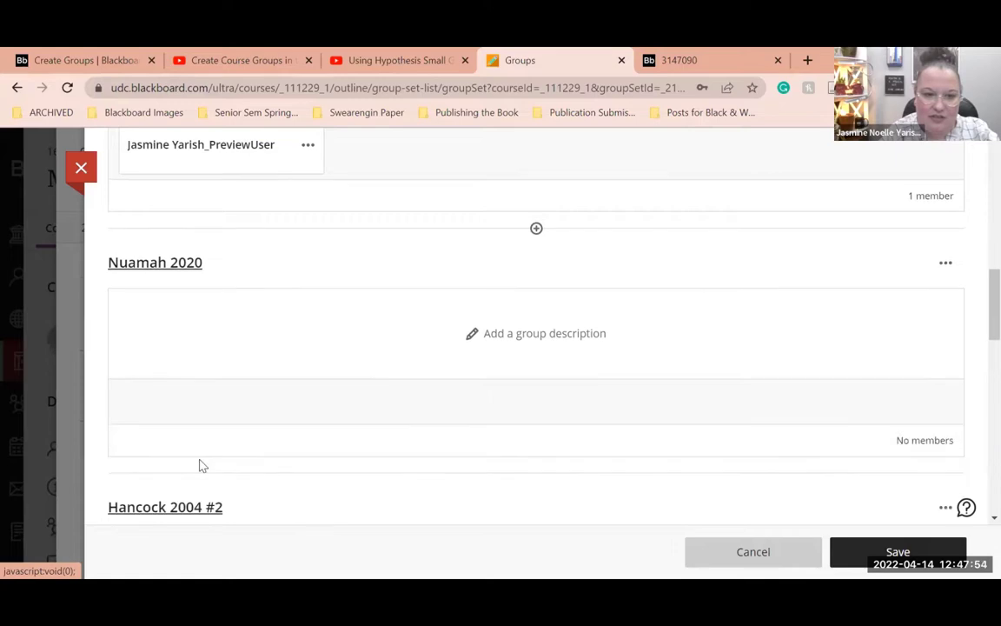
# Assign the second student in the unassigned list to the Nuamah 2020 group
pyautogui.scroll(10, 335, 336)
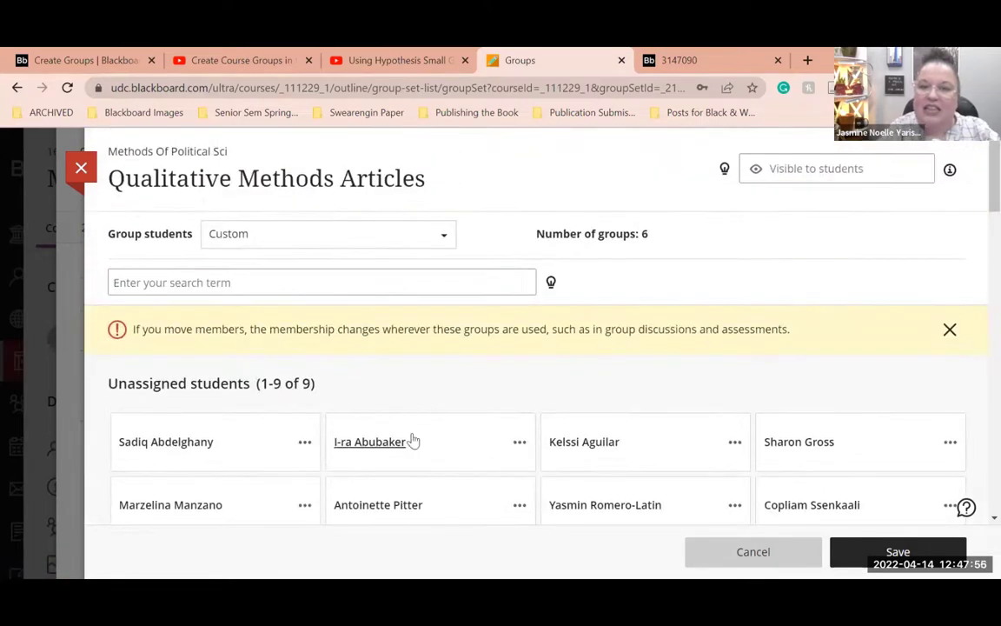
pyautogui.scroll(-2, 414, 442)
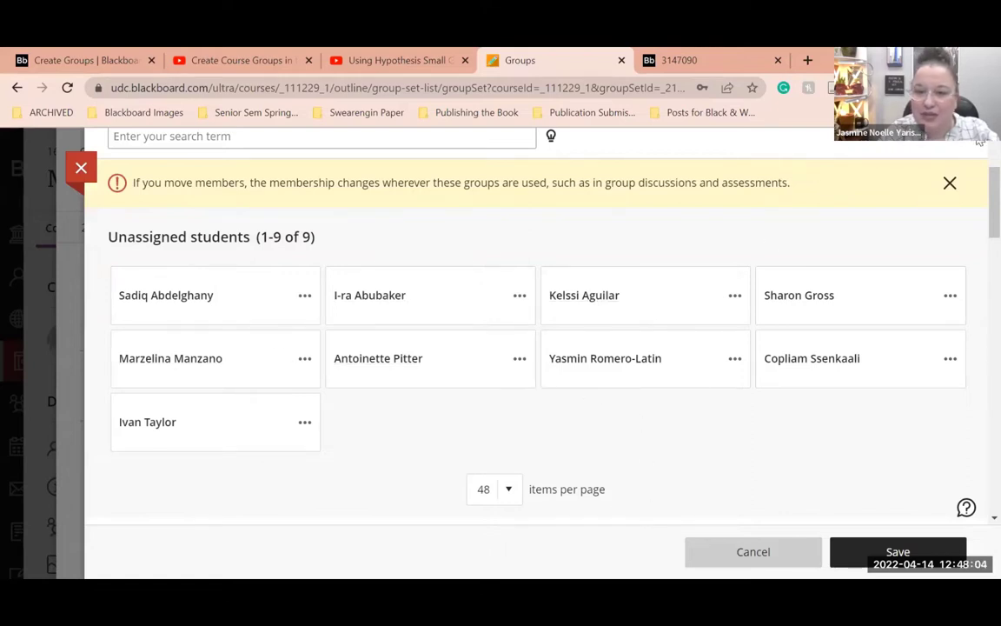
pyautogui.scroll(1, 469, 382)
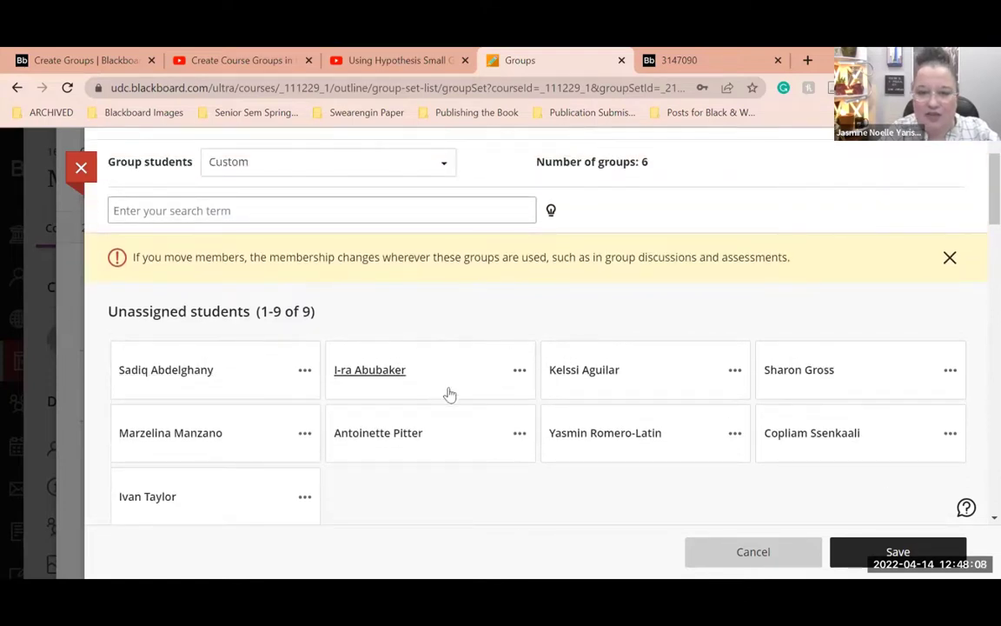
pyautogui.click(516, 367)
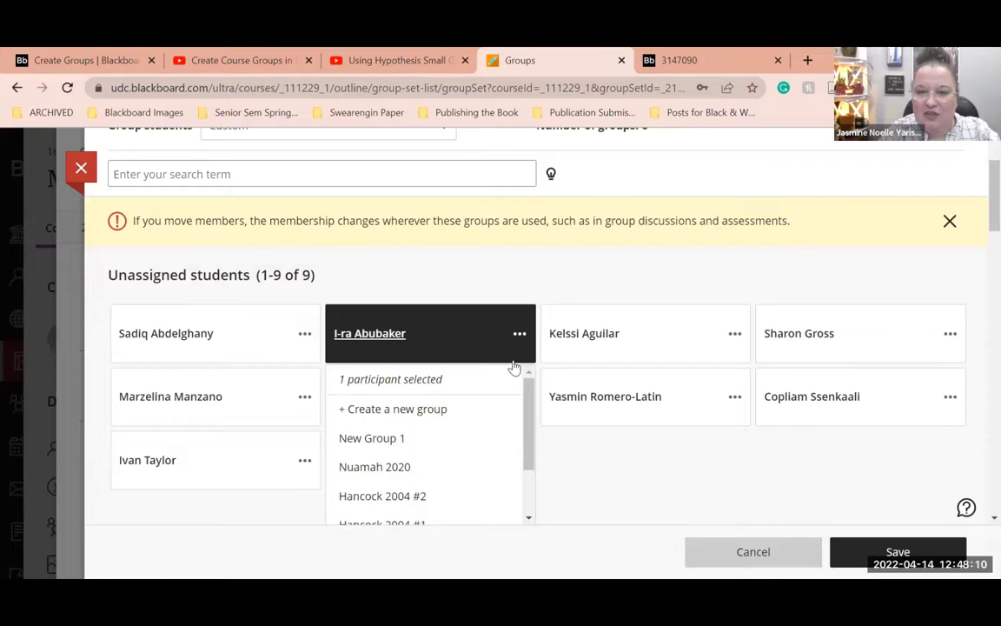
pyautogui.scroll(-2, 458, 414)
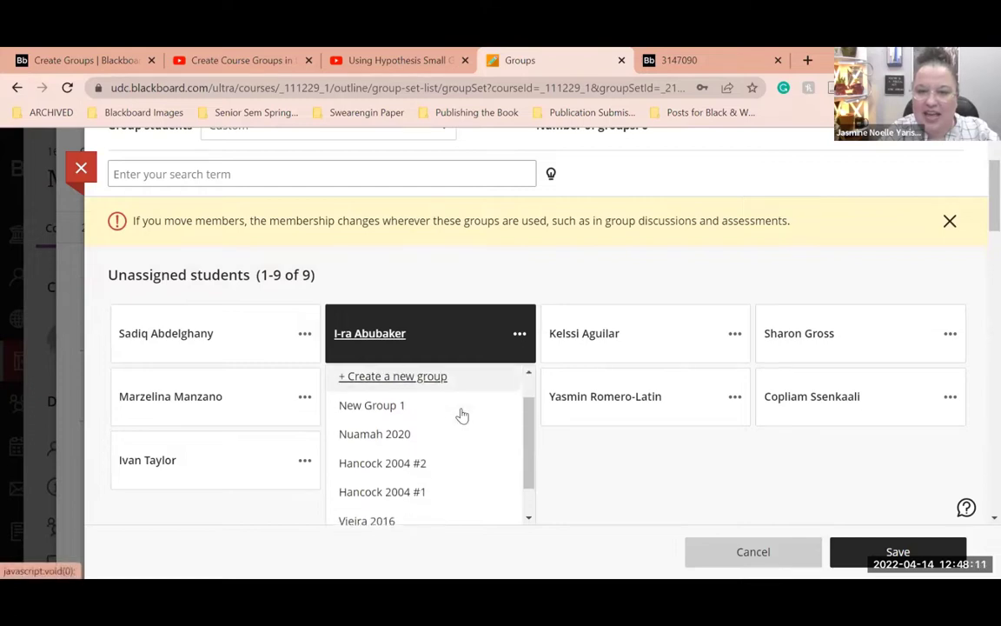
pyautogui.click(390, 426)
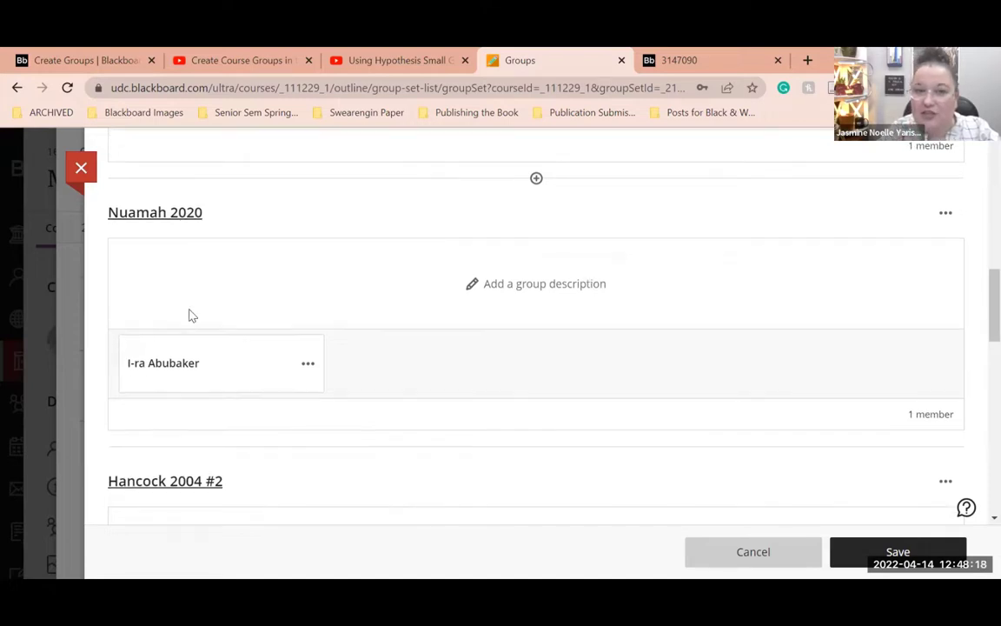
# Review the members of the Nuamah 2020, Hancock 2004 #2, Hancock 2004 #1 and New Group 1 groups
pyautogui.scroll(-2, 287, 355)
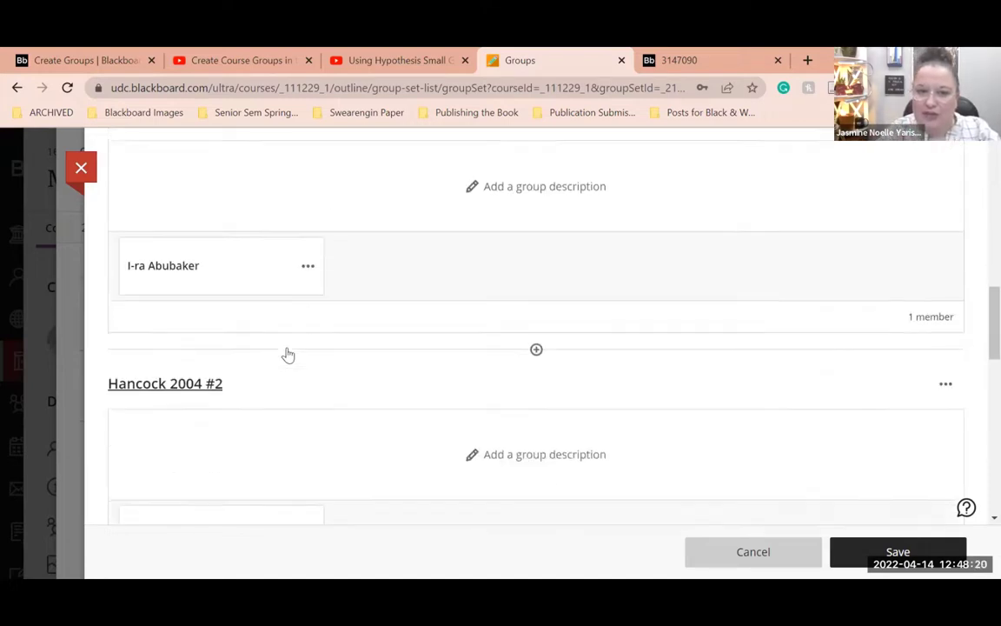
pyautogui.scroll(-4, 234, 427)
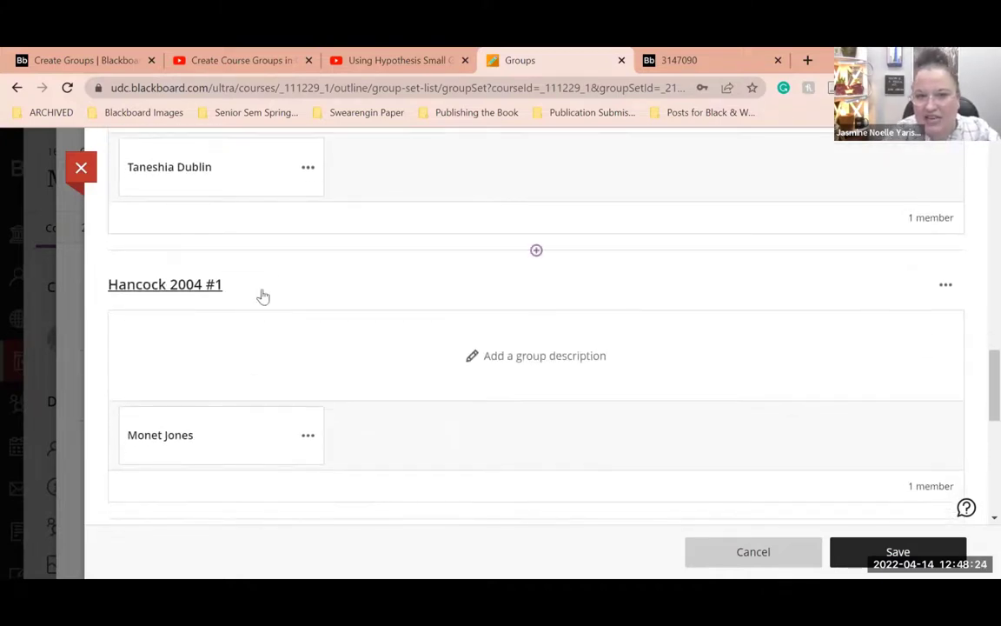
pyautogui.scroll(2, 297, 424)
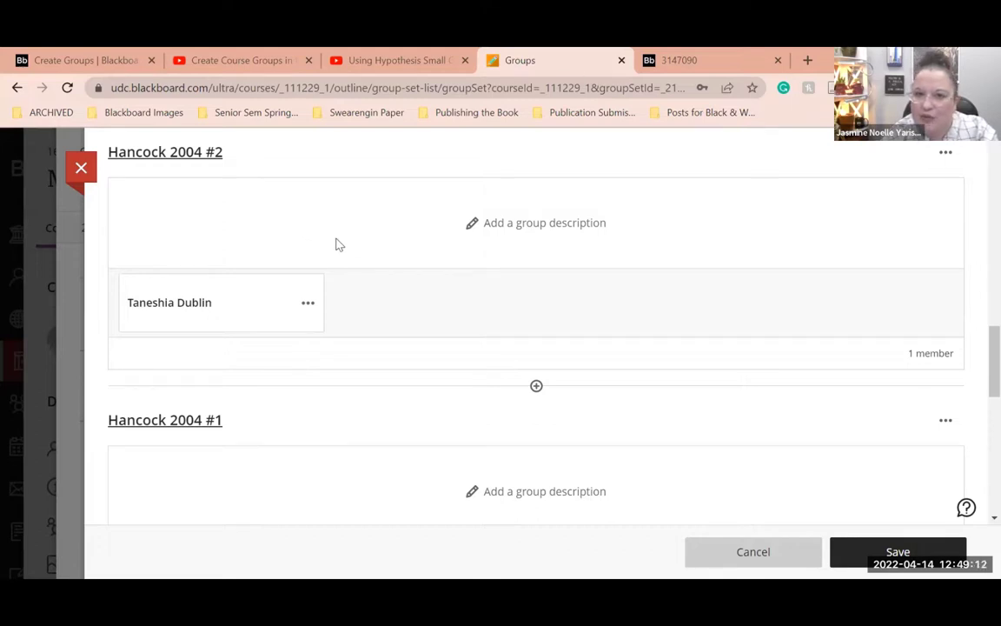
pyautogui.scroll(2, 457, 268)
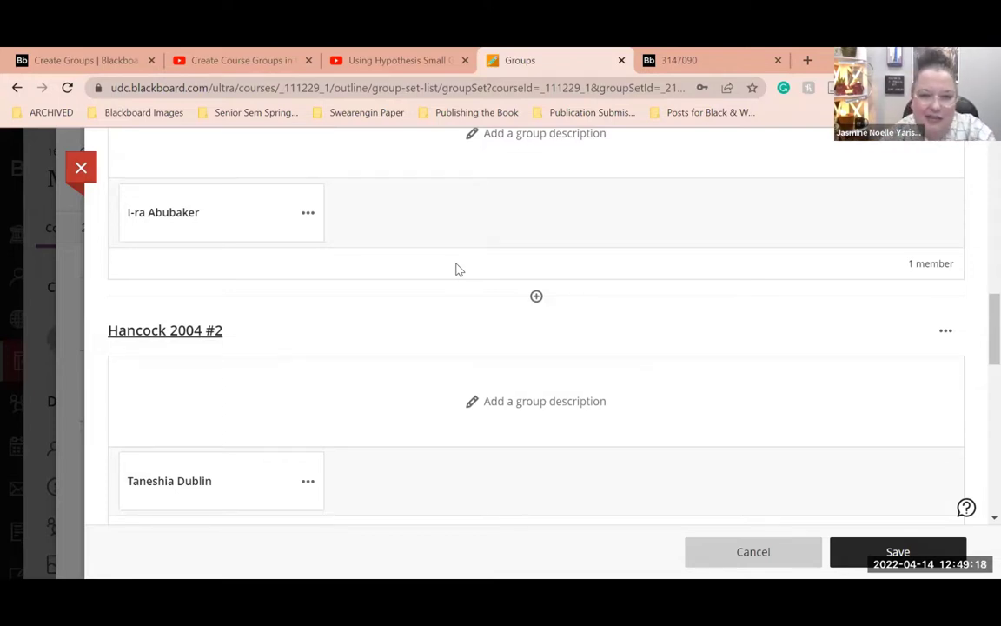
pyautogui.scroll(5, 456, 268)
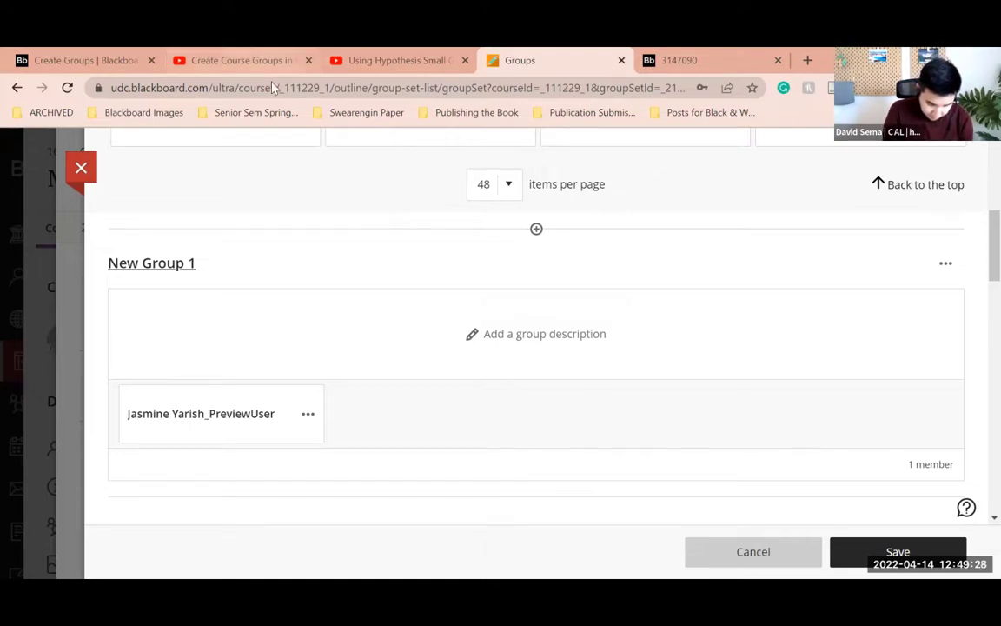
# Check the Create Course Groups video page and the course schedule document, and return to the maximized group set page
pyautogui.hotkey('ctrl', '2')
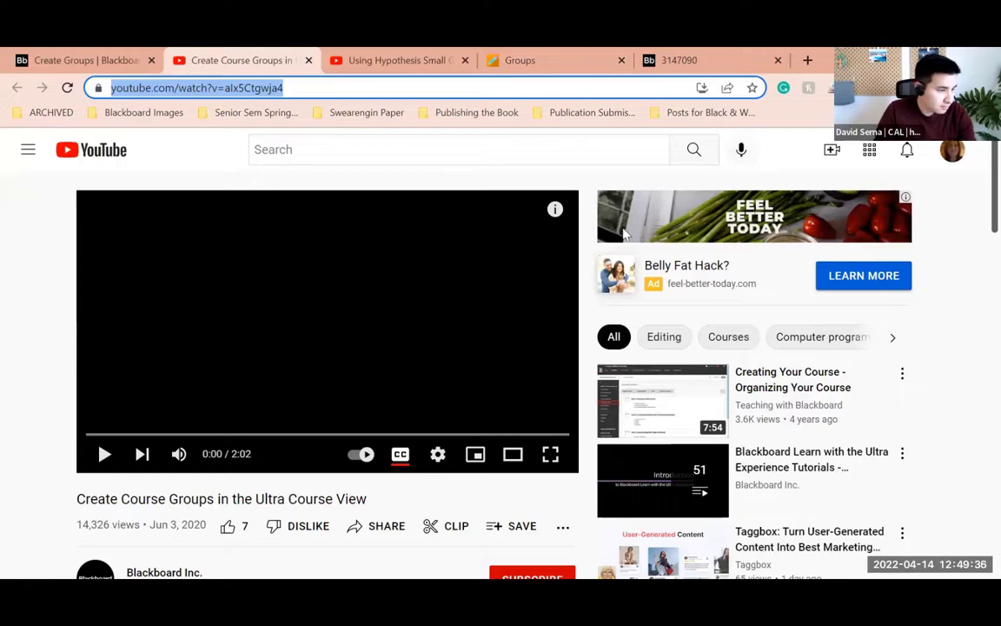
pyautogui.click(739, 70)
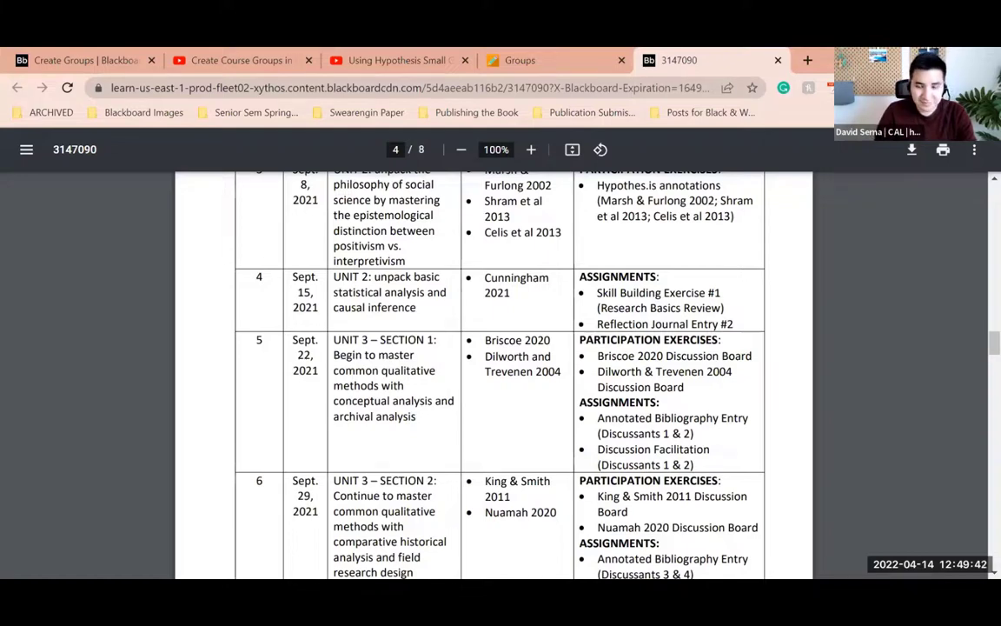
pyautogui.press('super+Down')
pyautogui.click(447, 71)
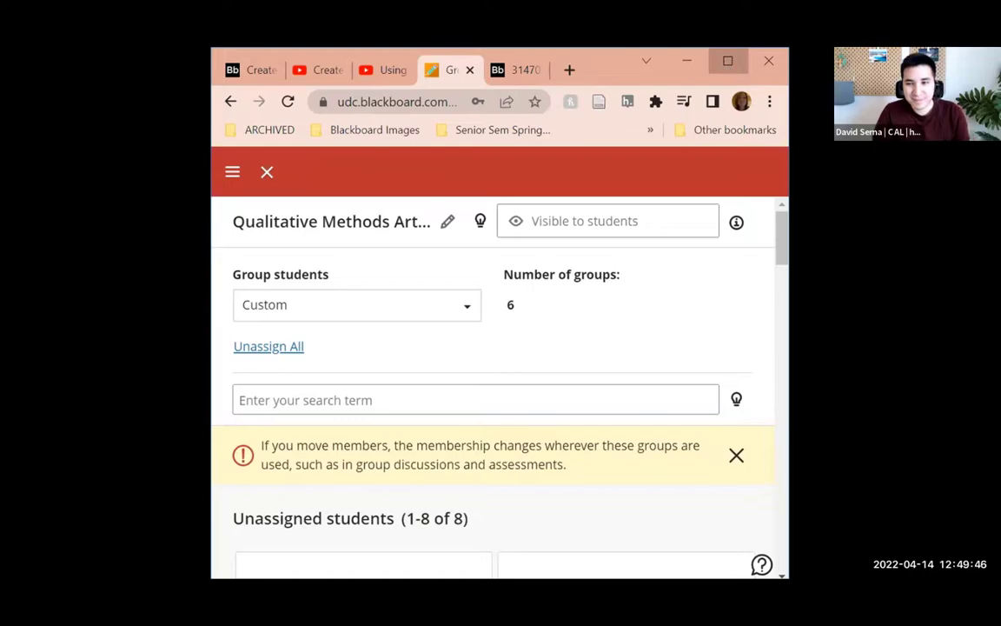
pyautogui.click(727, 60)
# Look over the unassigned students and New Group 1, and close the Qualitative Methods Articles group set without saving
pyautogui.scroll(-3, 655, 386)
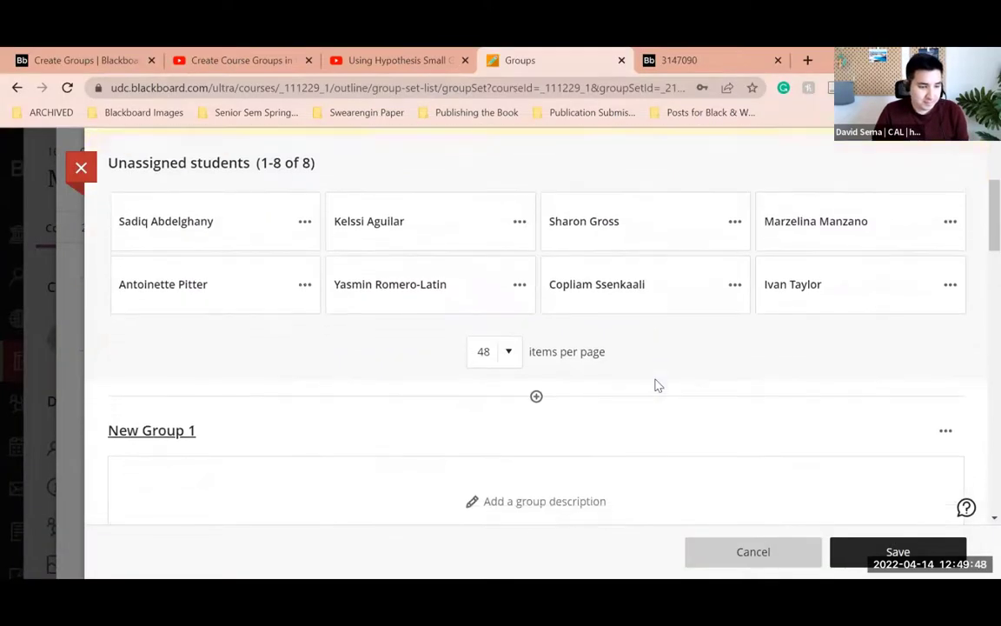
pyautogui.scroll(-1, 655, 387)
pyautogui.scroll(3, 638, 388)
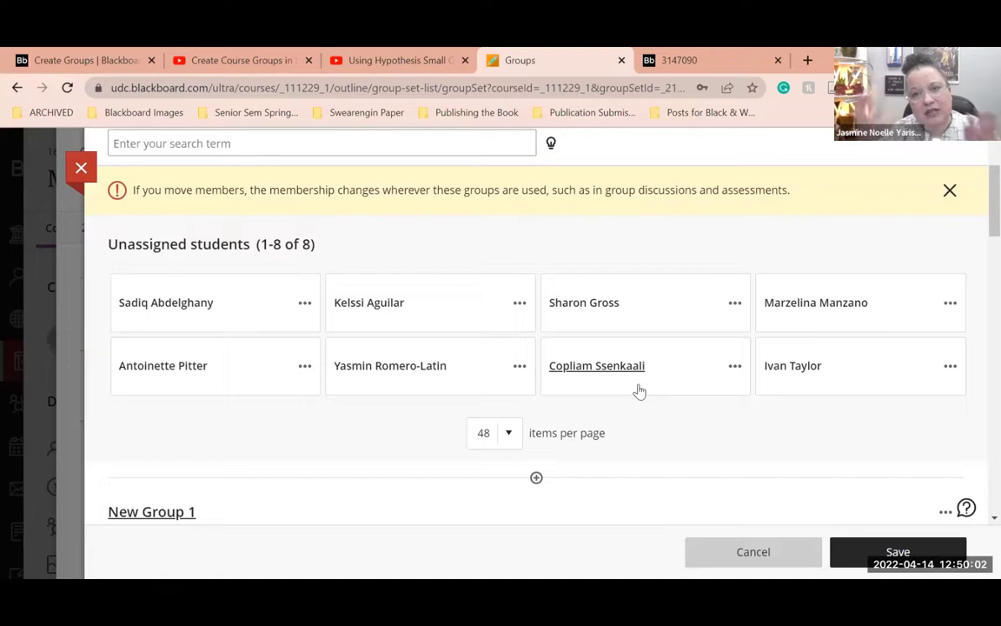
pyautogui.scroll(-3, 639, 391)
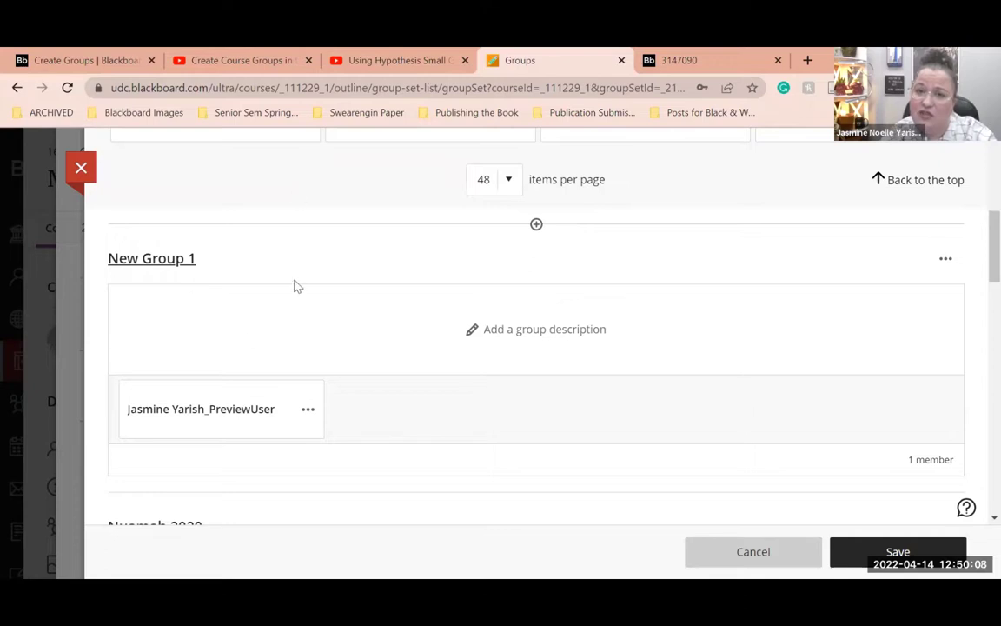
pyautogui.scroll(5, 294, 287)
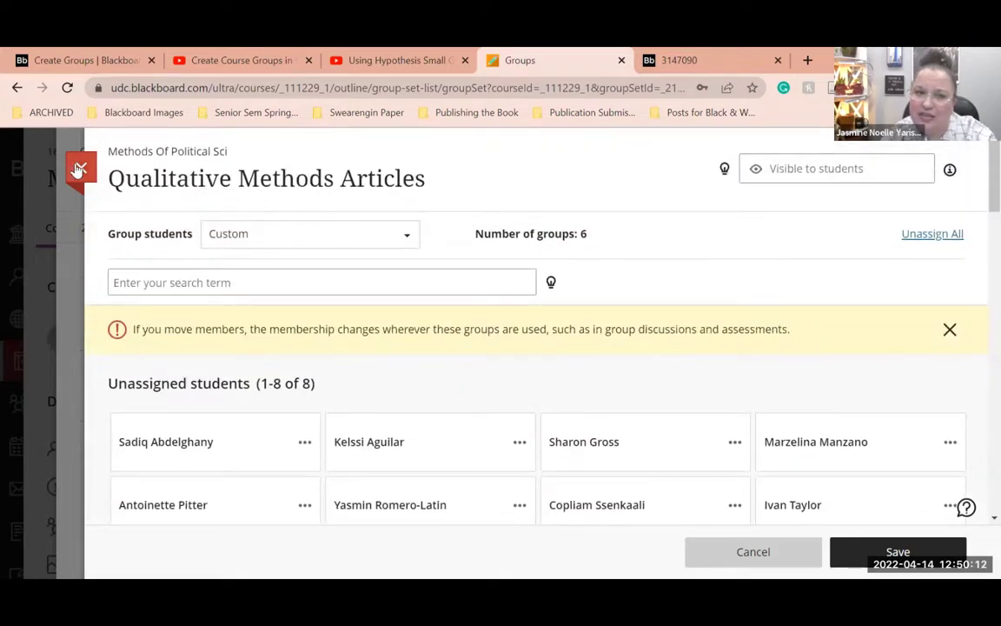
pyautogui.click(79, 169)
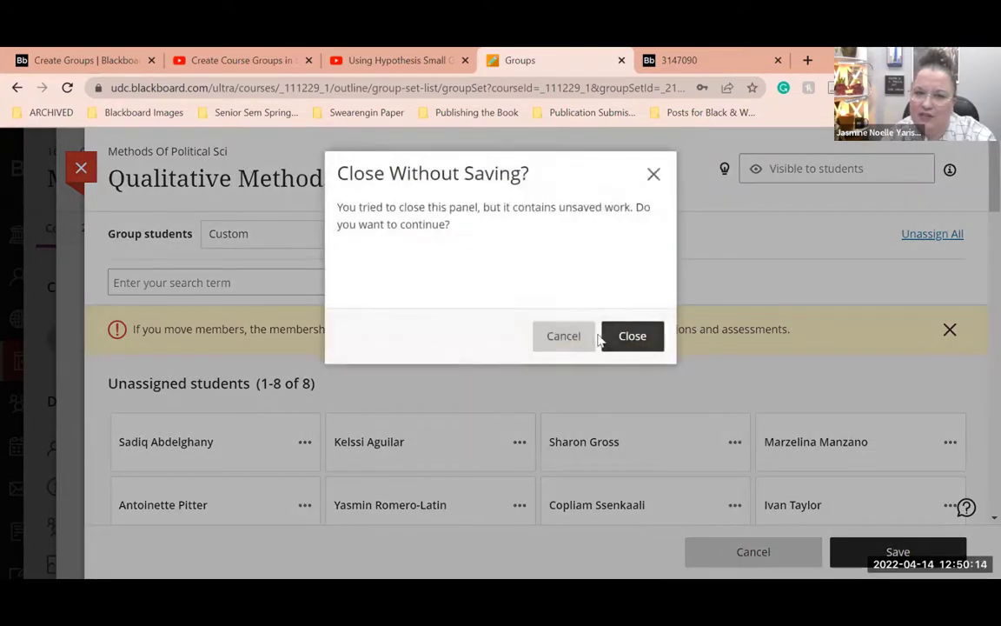
pyautogui.click(633, 336)
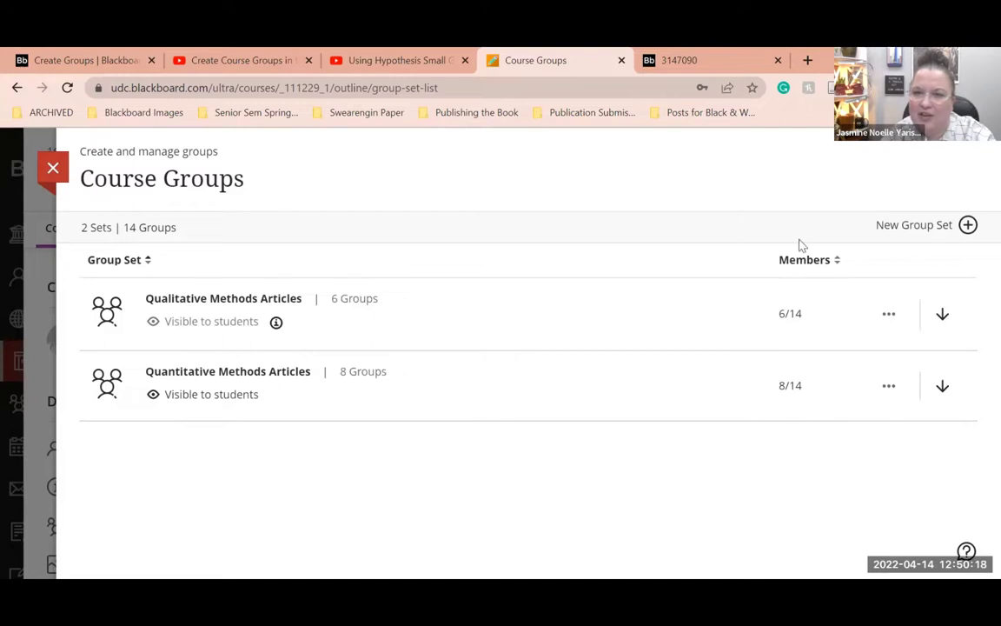
# Create a new group set named Bb Group Best Practices and save it
pyautogui.click(975, 226)
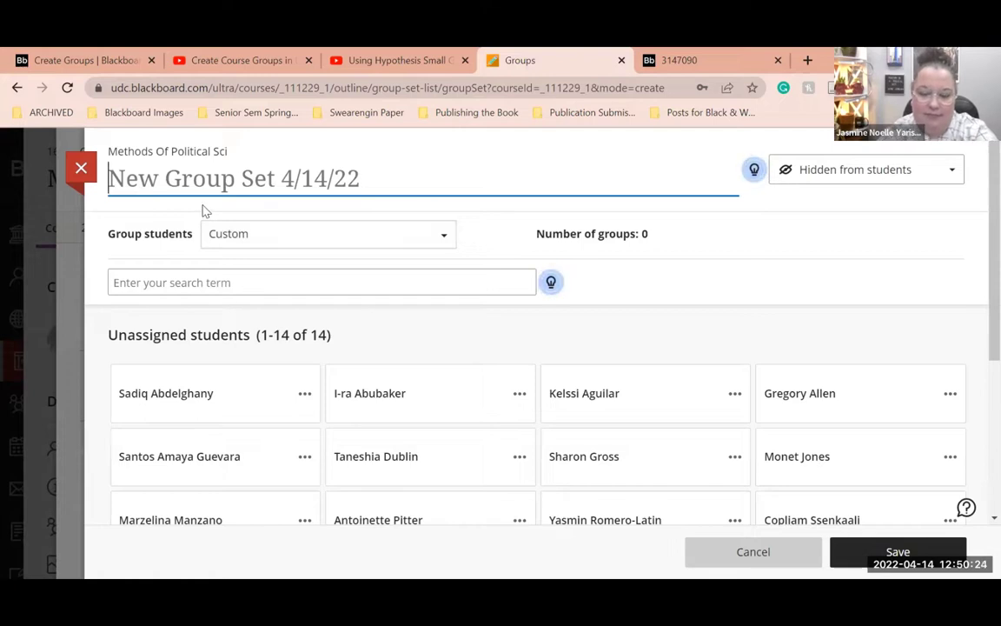
pyautogui.write('Bb C')
pyautogui.press('BackSpace')
pyautogui.press('BackSpace')
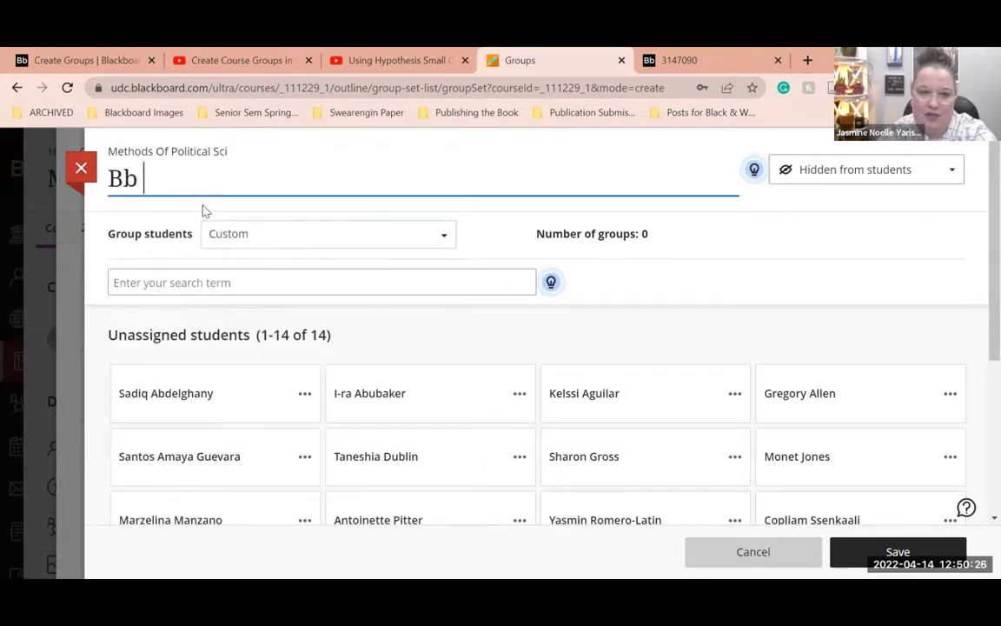
pyautogui.write('Tr')
pyautogui.press('BackSpace')
pyautogui.press('BackSpace')
pyautogui.press('BackSpace')
pyautogui.write('Group ')
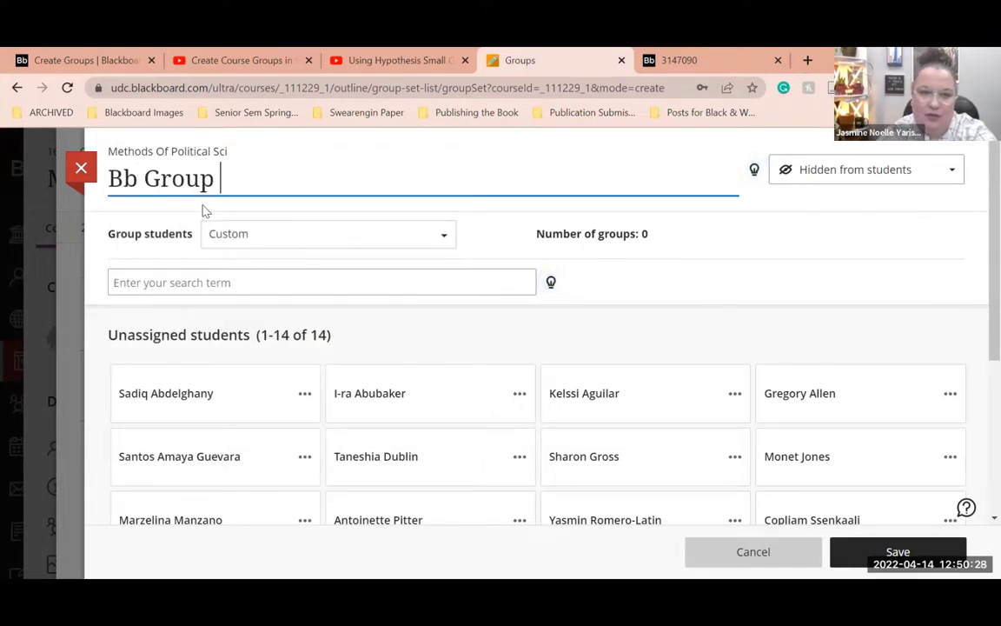
pyautogui.write('Beset Prac')
pyautogui.press('BackSpace')
pyautogui.press('BackSpace')
pyautogui.press('BackSpace')
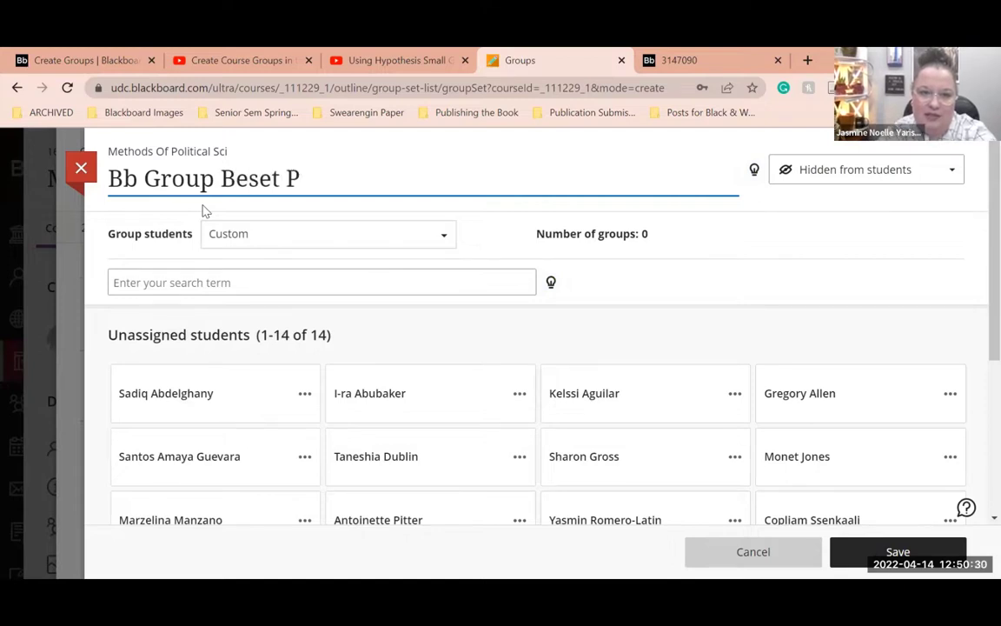
pyautogui.press('BackSpace')
pyautogui.press('BackSpace')
pyautogui.press('BackSpace')
pyautogui.press('BackSpace')
pyautogui.write('t PRac')
pyautogui.press('BackSpace')
pyautogui.press('BackSpace')
pyautogui.press('BackSpace')
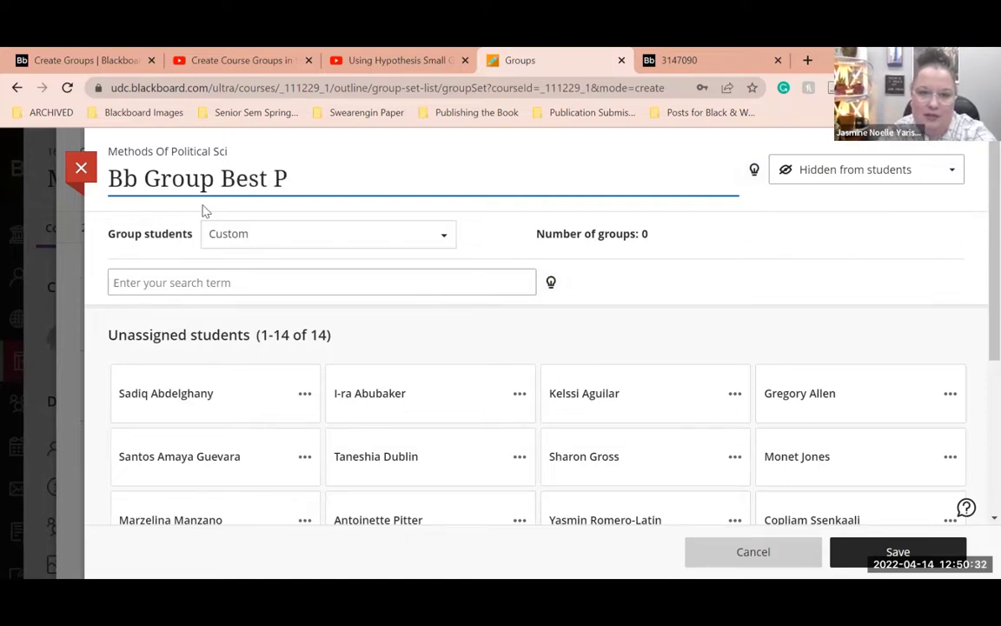
pyautogui.write('ractices')
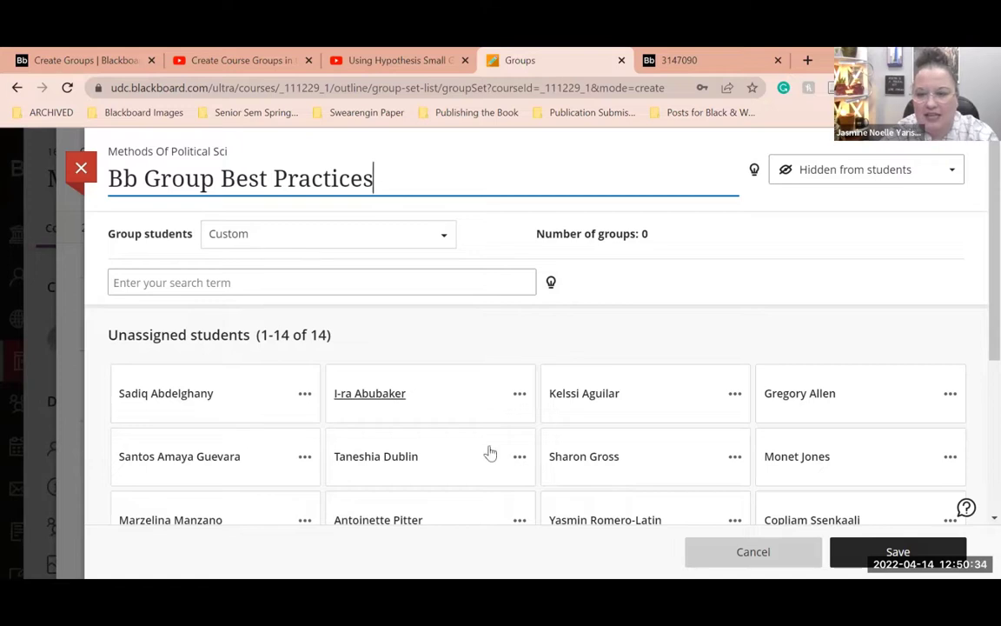
pyautogui.click(898, 551)
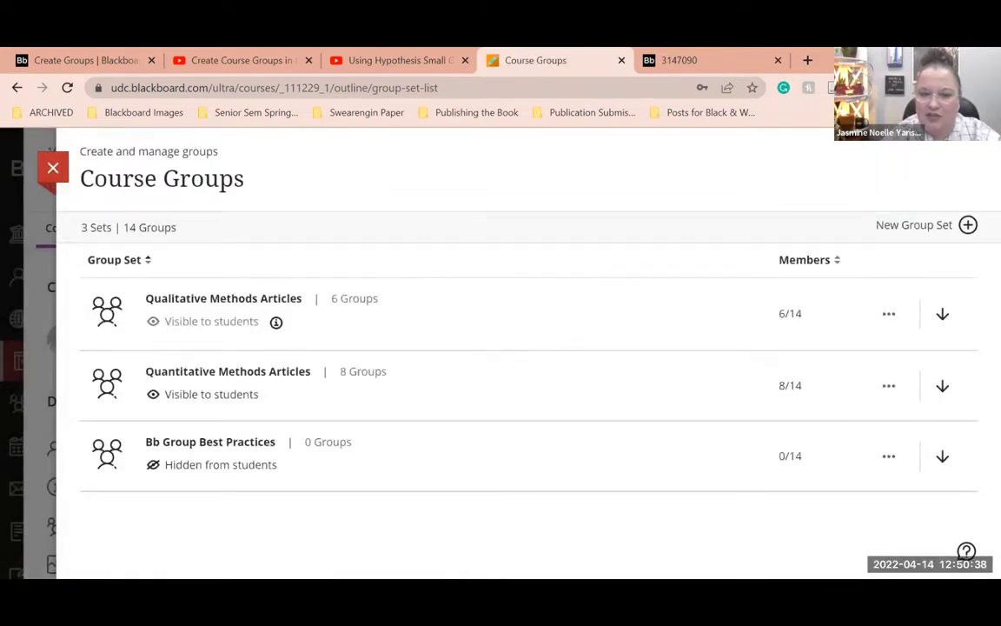
# Open the Bb Group Best Practices group set and add a custom group to it
pyautogui.click(207, 443)
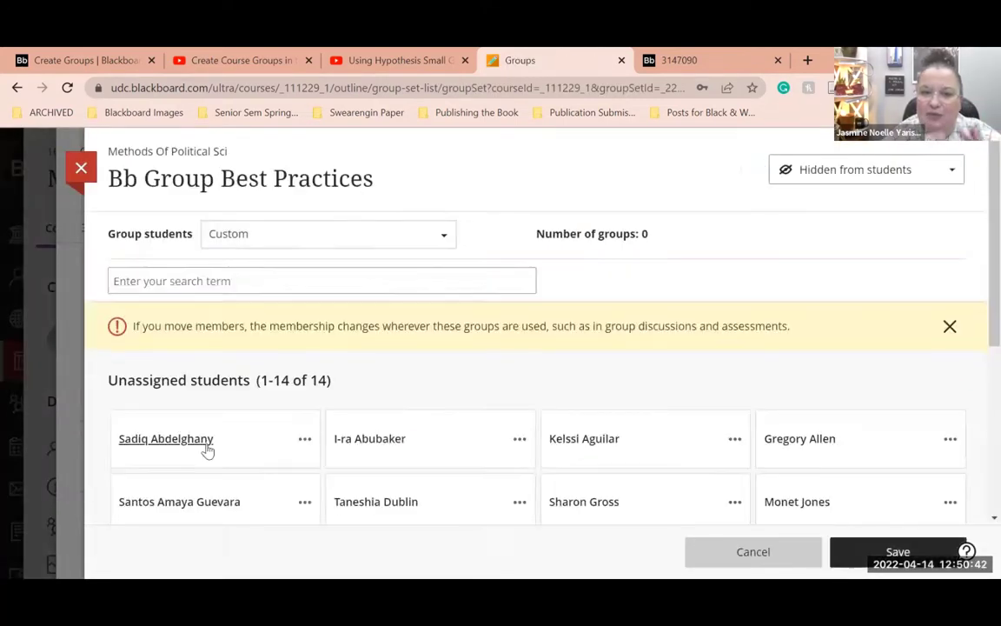
pyautogui.scroll(-4, 207, 449)
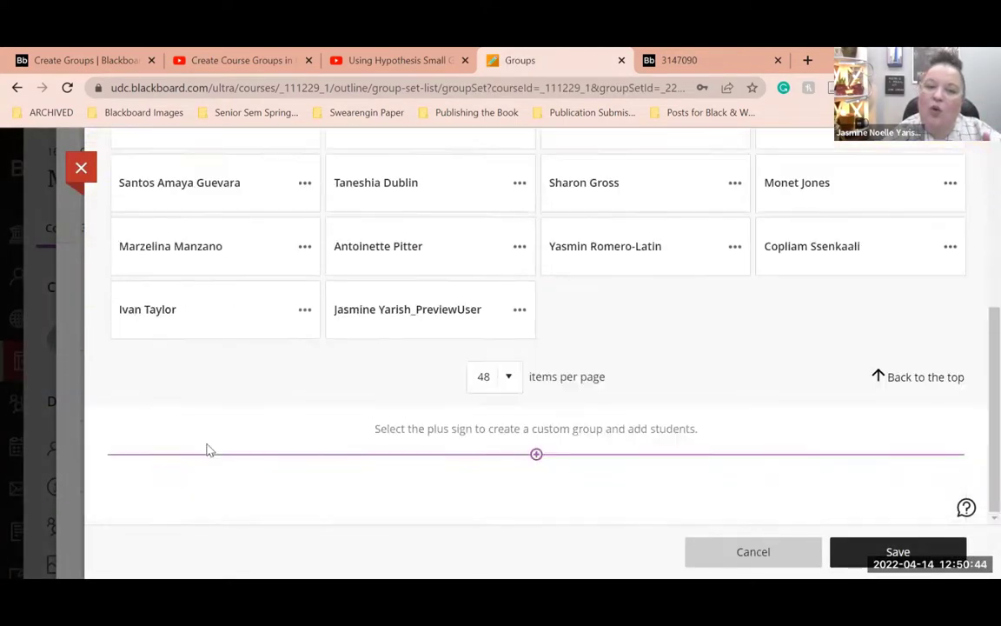
pyautogui.click(537, 455)
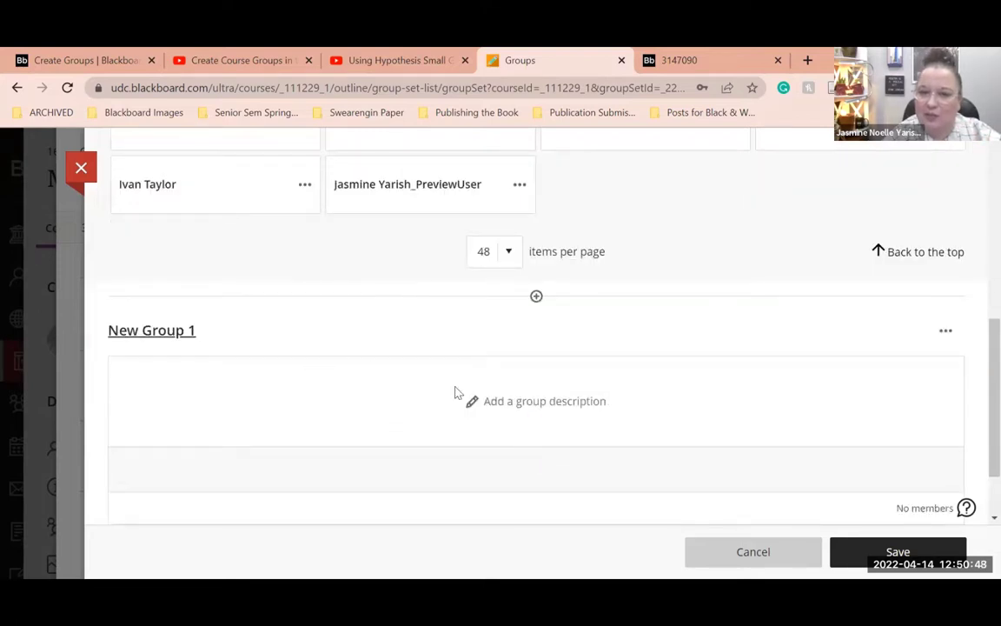
# Delete New Group 1 from the Bb Group Best Practices set and return to the list of course group sets
pyautogui.click(946, 333)
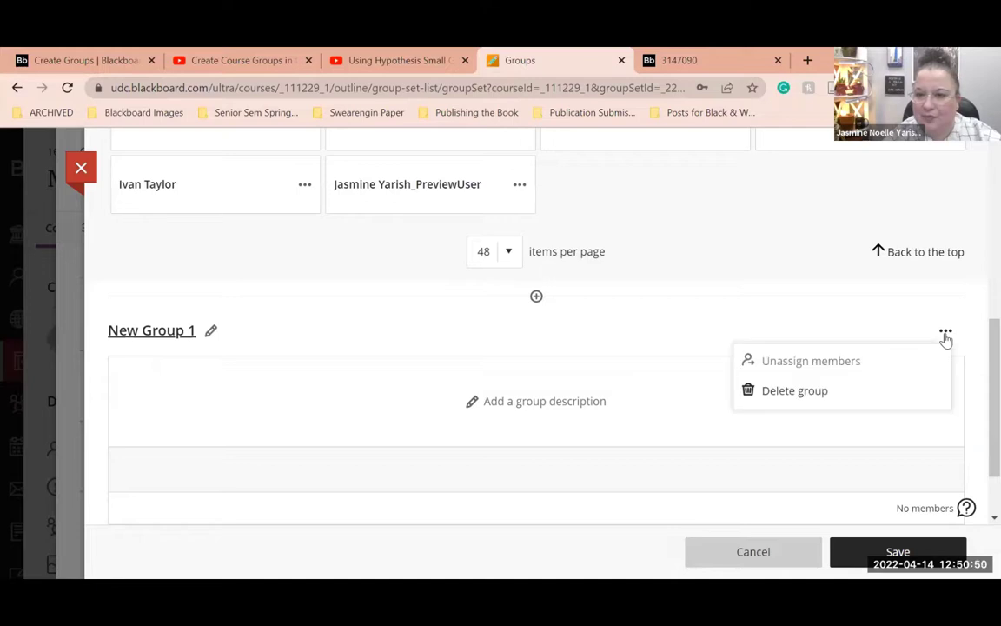
pyautogui.click(801, 391)
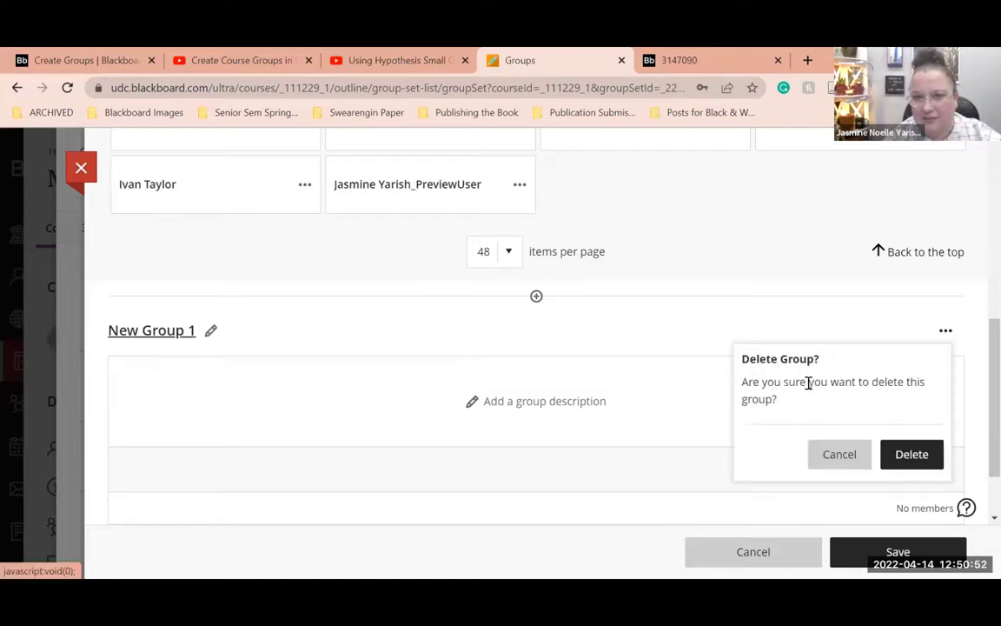
pyautogui.click(911, 457)
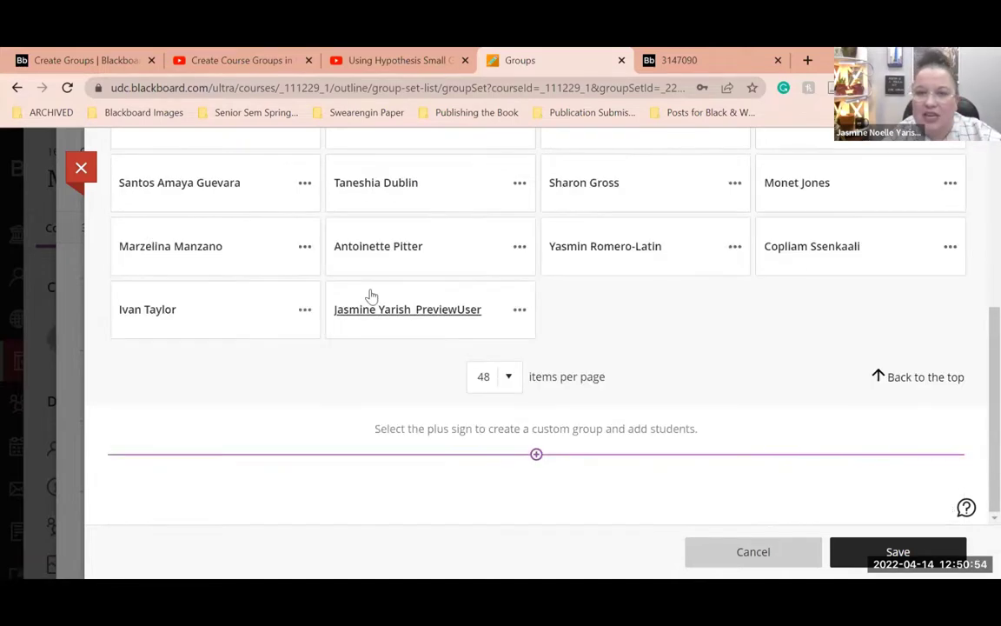
pyautogui.scroll(4, 253, 388)
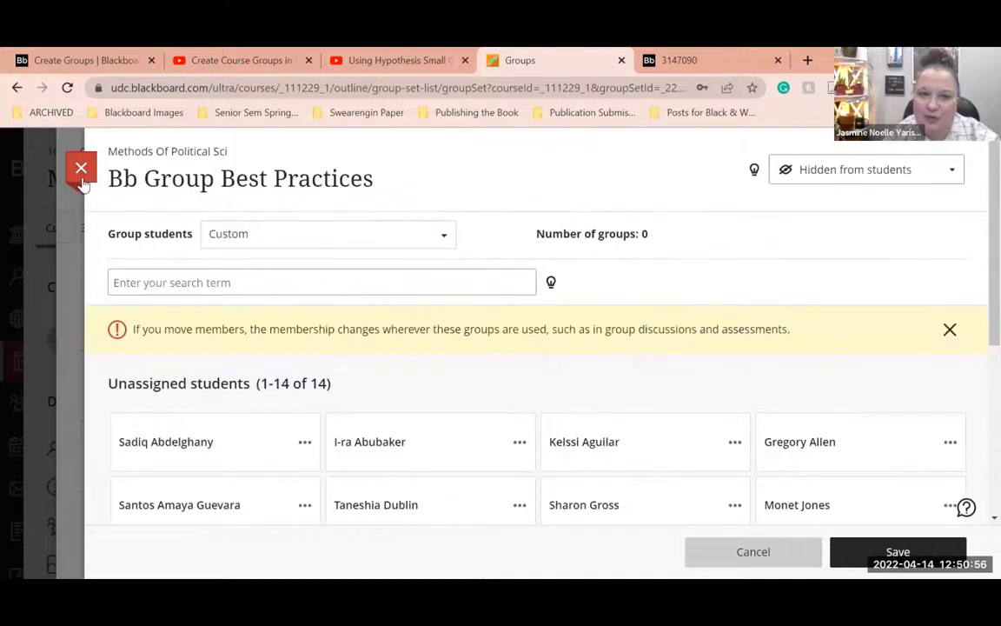
pyautogui.click(81, 170)
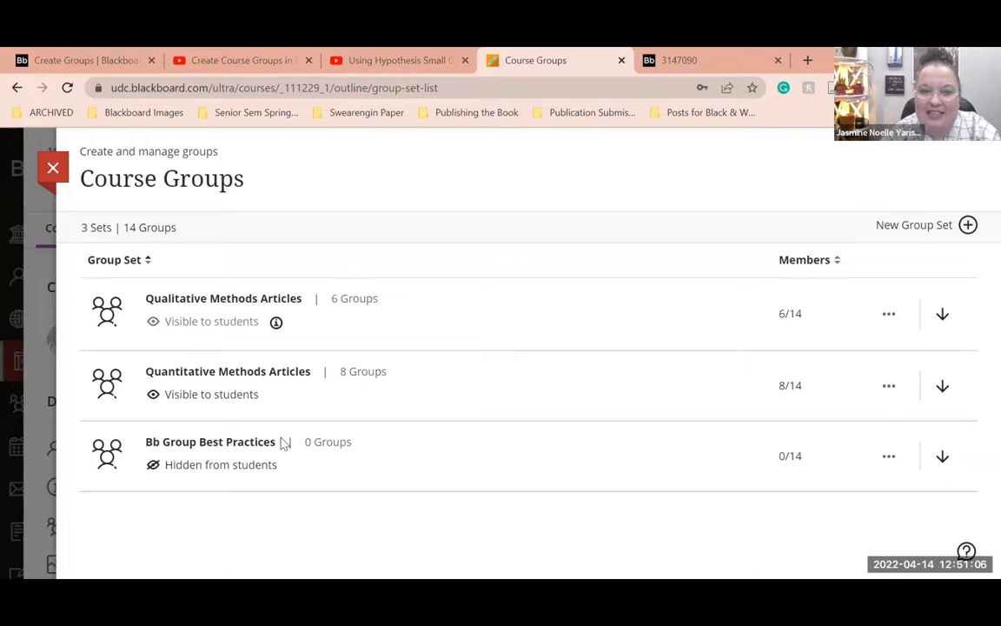
# Close the course groups list and create a new discussion at the start of the course content
pyautogui.click(53, 169)
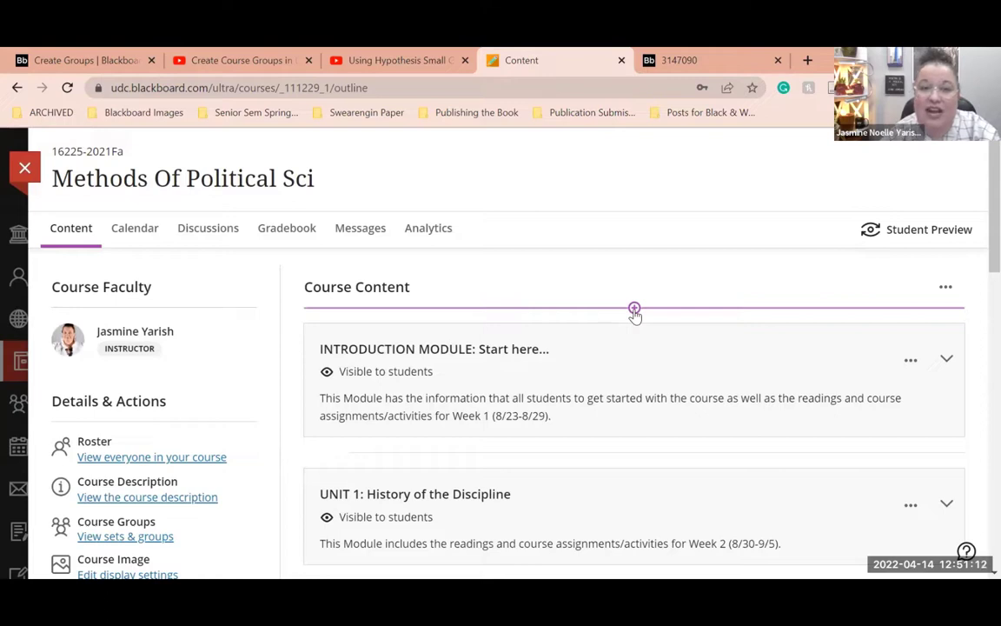
pyautogui.click(634, 310)
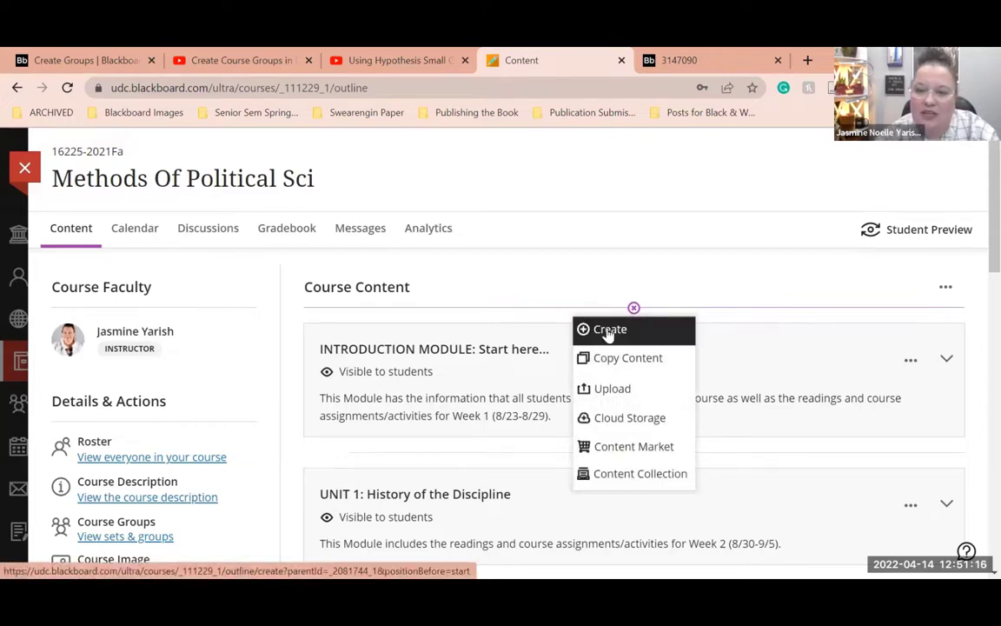
pyautogui.click(610, 331)
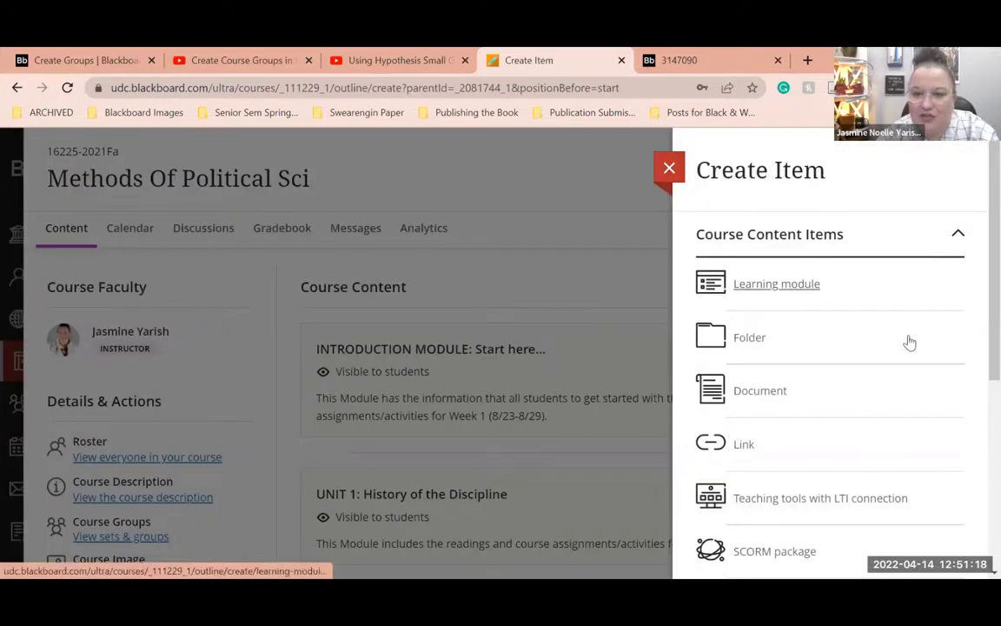
pyautogui.scroll(-3, 909, 343)
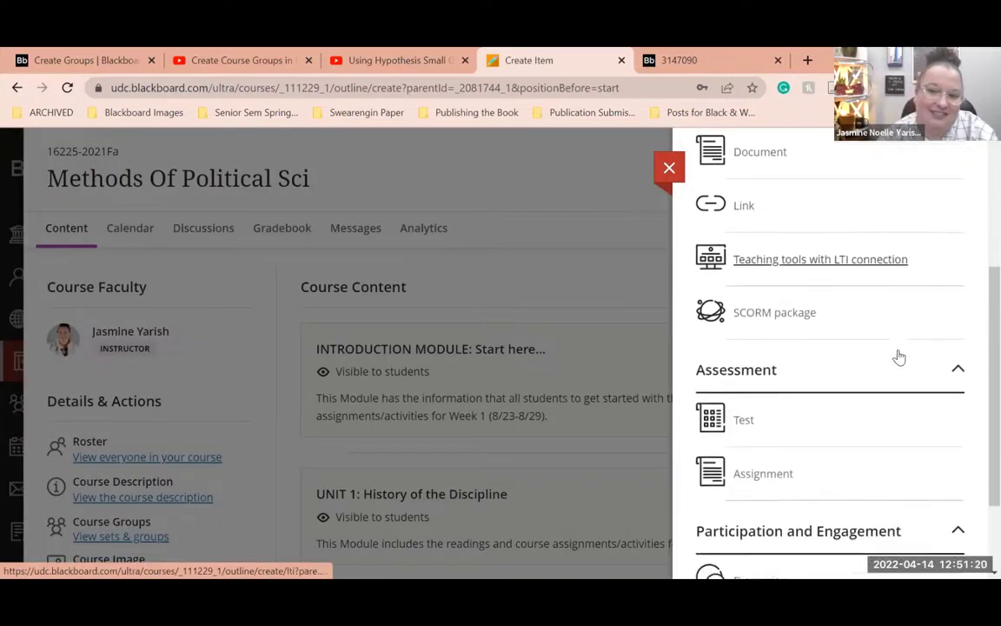
pyautogui.scroll(-2, 900, 357)
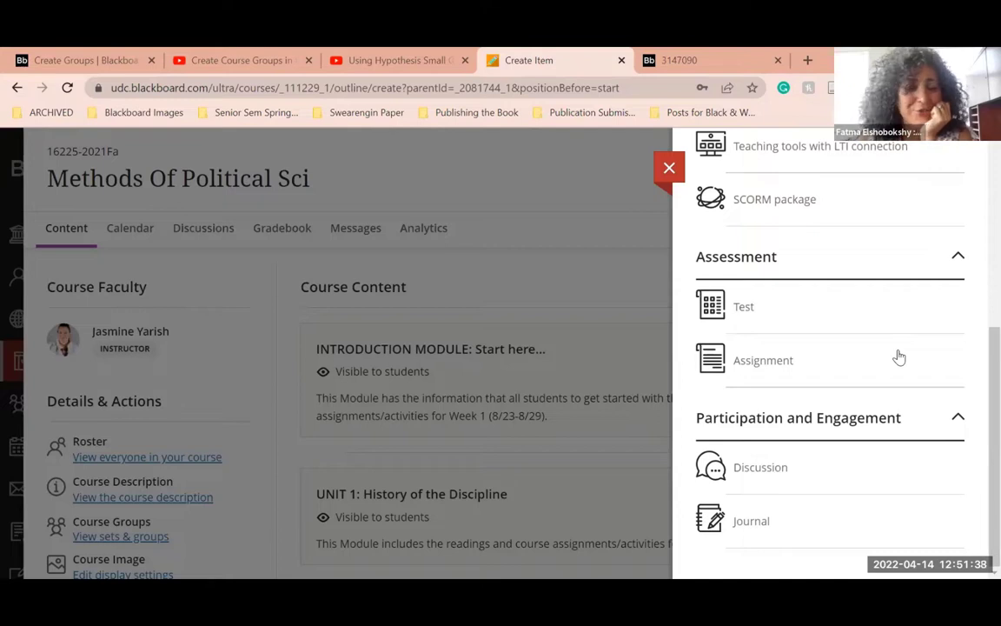
pyautogui.click(769, 470)
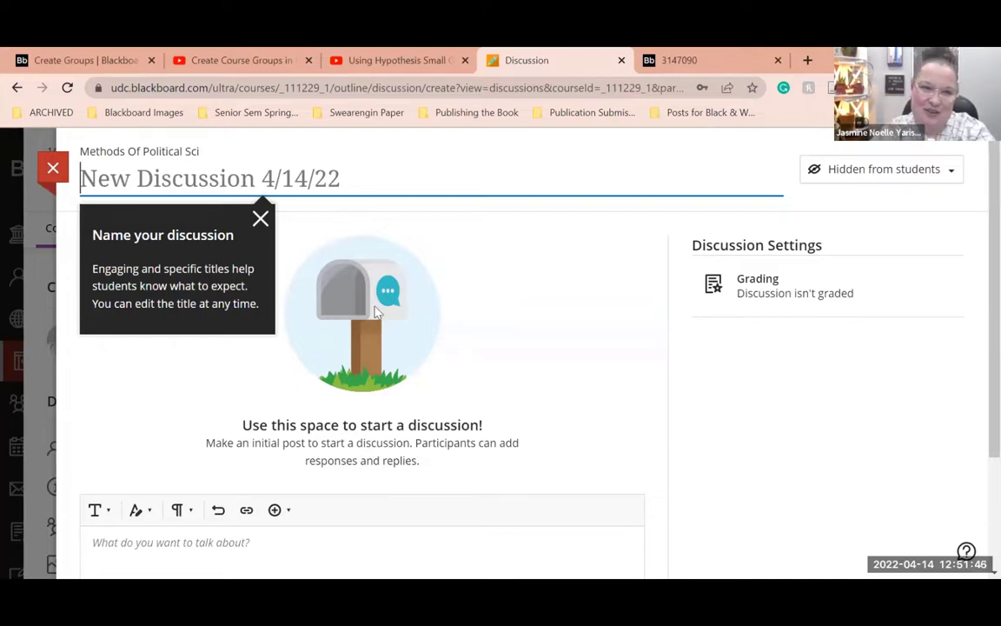
# Title the new discussion Bb Best Practices for Groups
pyautogui.write('Bb Best')
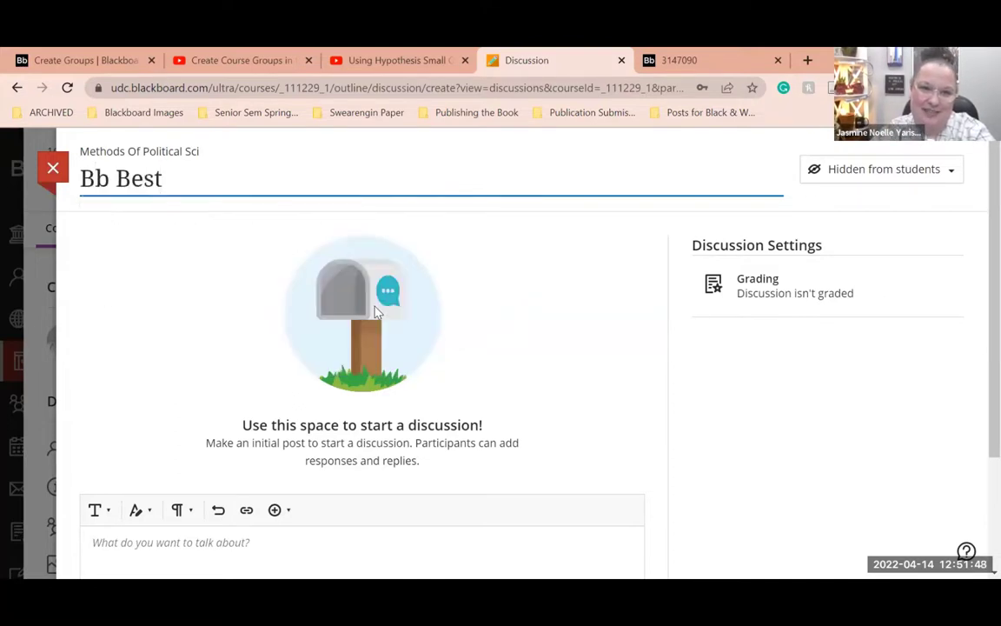
pyautogui.press('BackSpace')
pyautogui.press('BackSpace')
pyautogui.press('BackSpace')
pyautogui.press('BackSpace')
pyautogui.write('G')
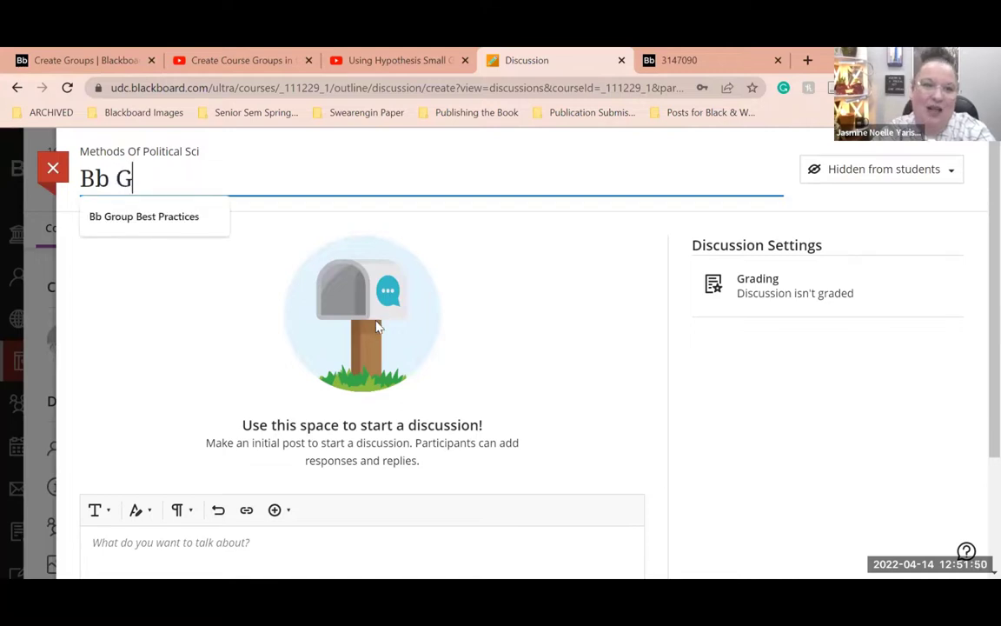
pyautogui.press('BackSpace')
pyautogui.write('Best Practic')
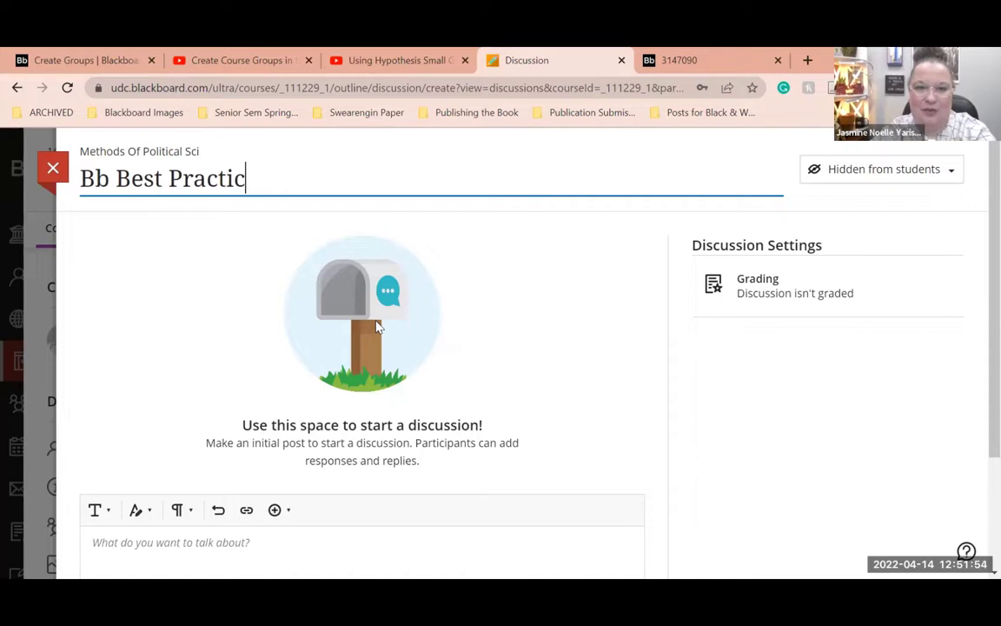
pyautogui.write('es for Groups')
pyautogui.click(545, 419)
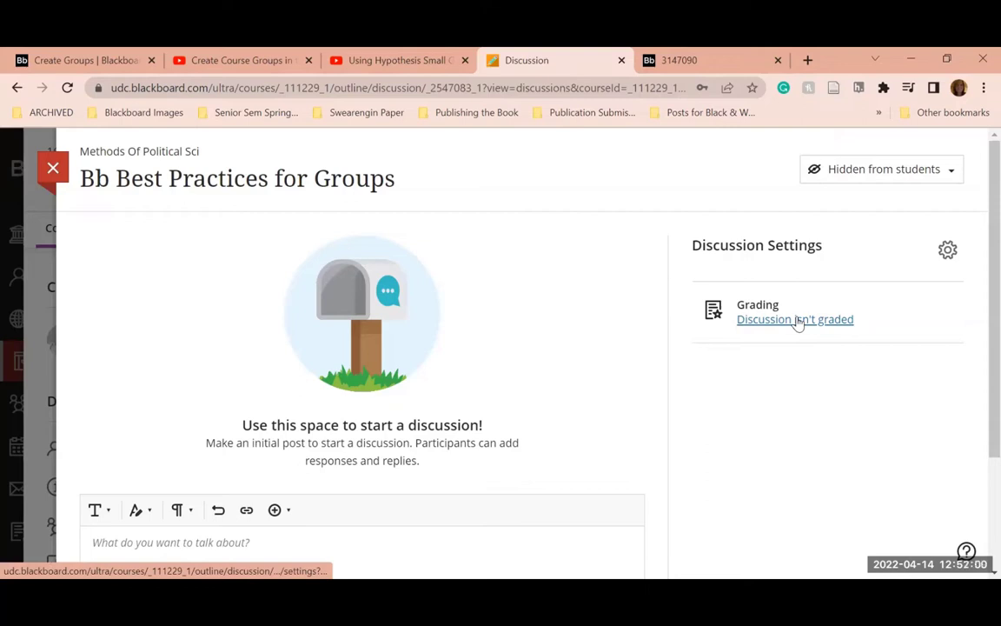
# Open the group assignment page from the discussion's settings and look over the unassigned students
pyautogui.click(770, 321)
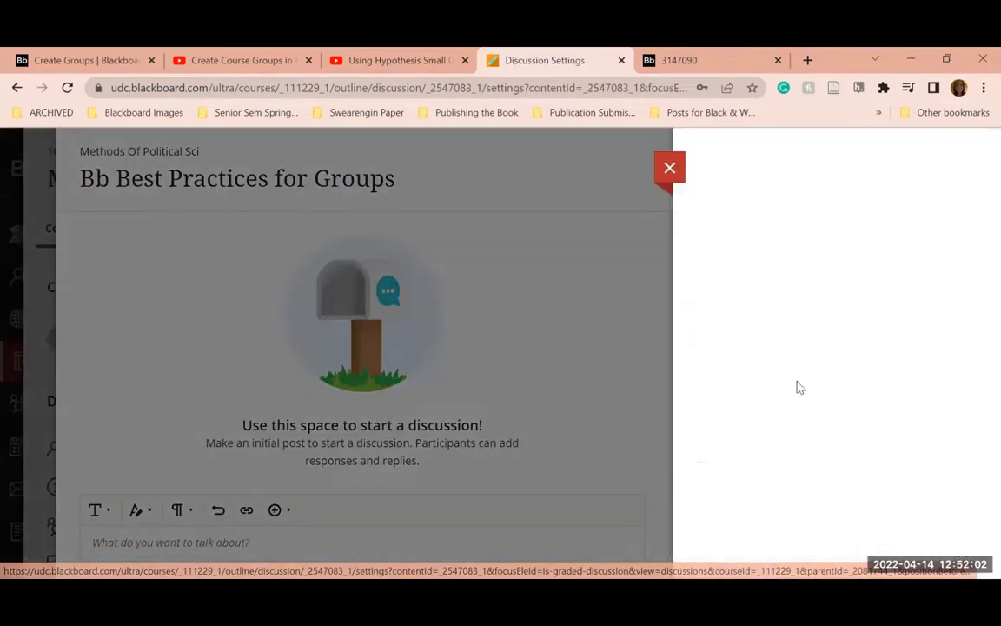
pyautogui.scroll(-2, 801, 389)
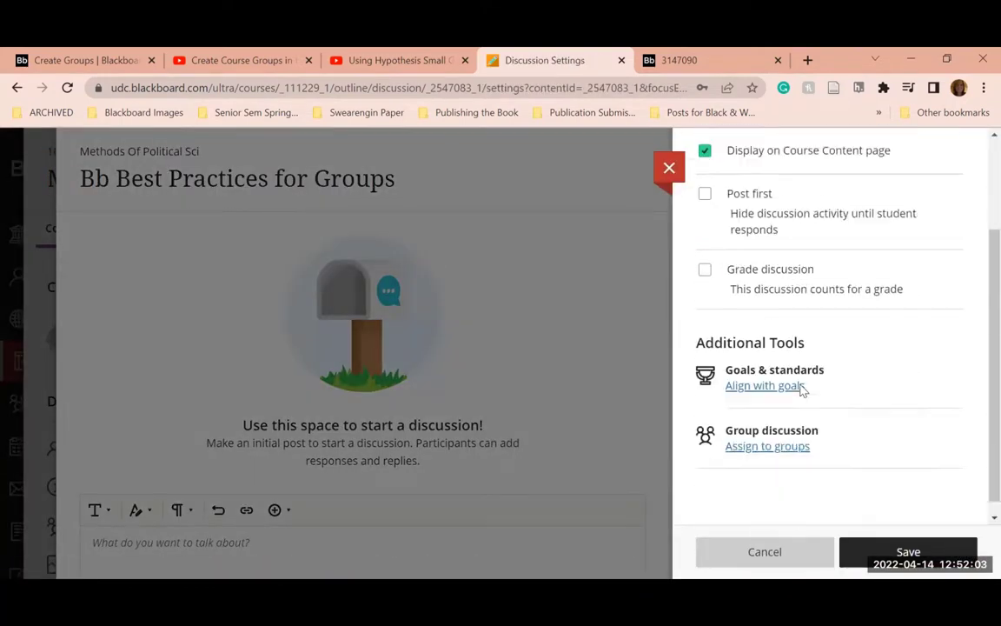
pyautogui.click(766, 432)
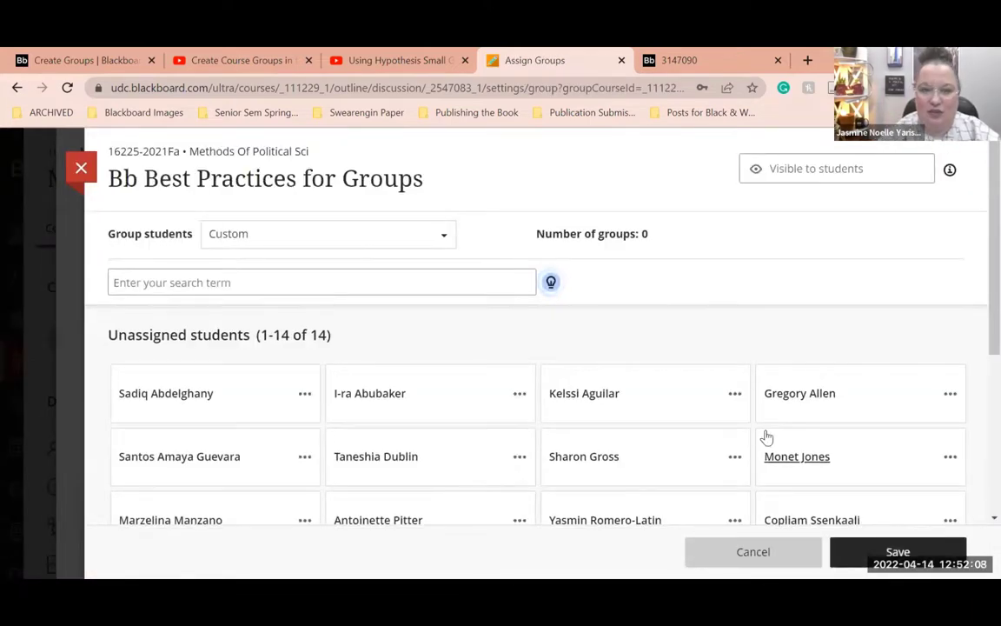
pyautogui.scroll(-3, 454, 261)
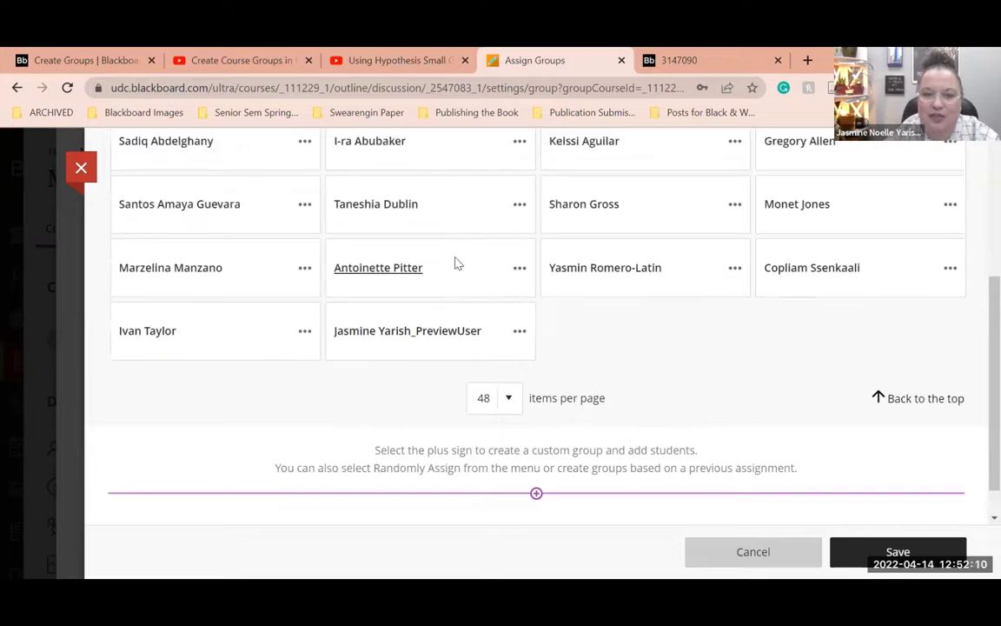
pyautogui.scroll(3, 456, 262)
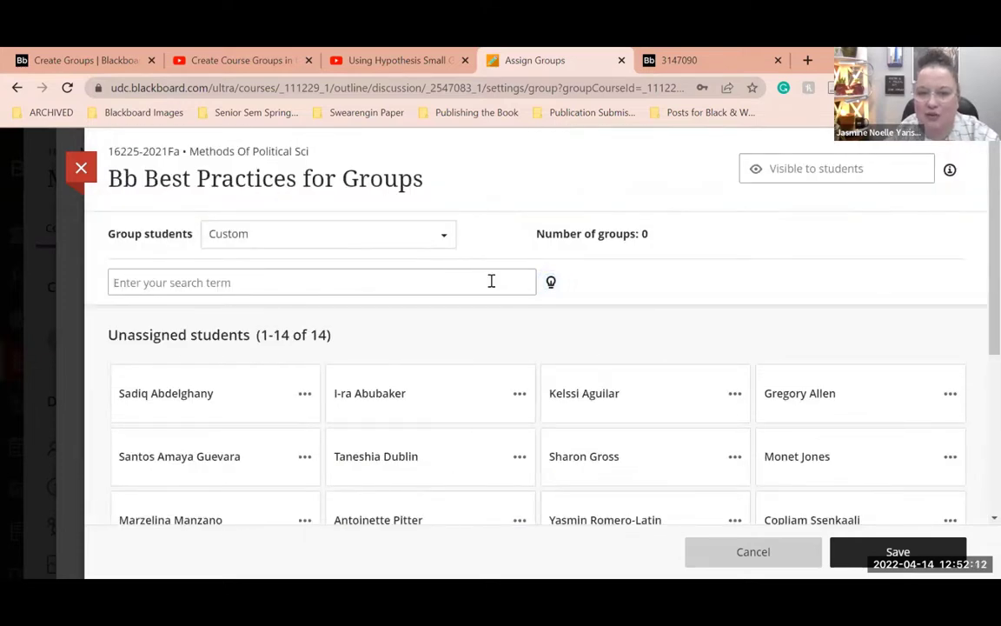
# Try to find the group set by searching for Bb, and clear the search keyword
pyautogui.click(488, 280)
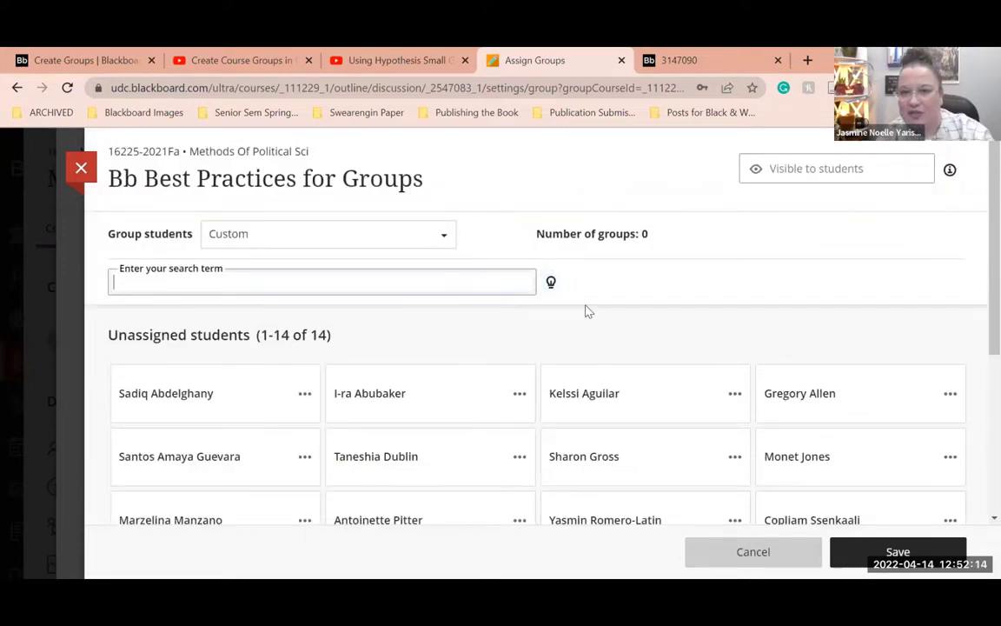
pyautogui.write('Bb')
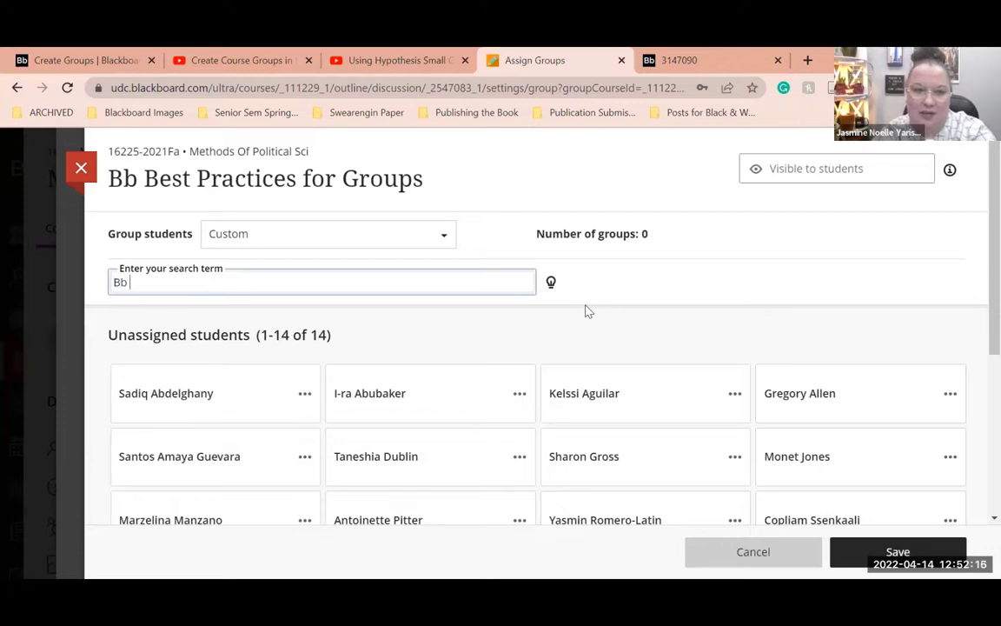
pyautogui.press('Return')
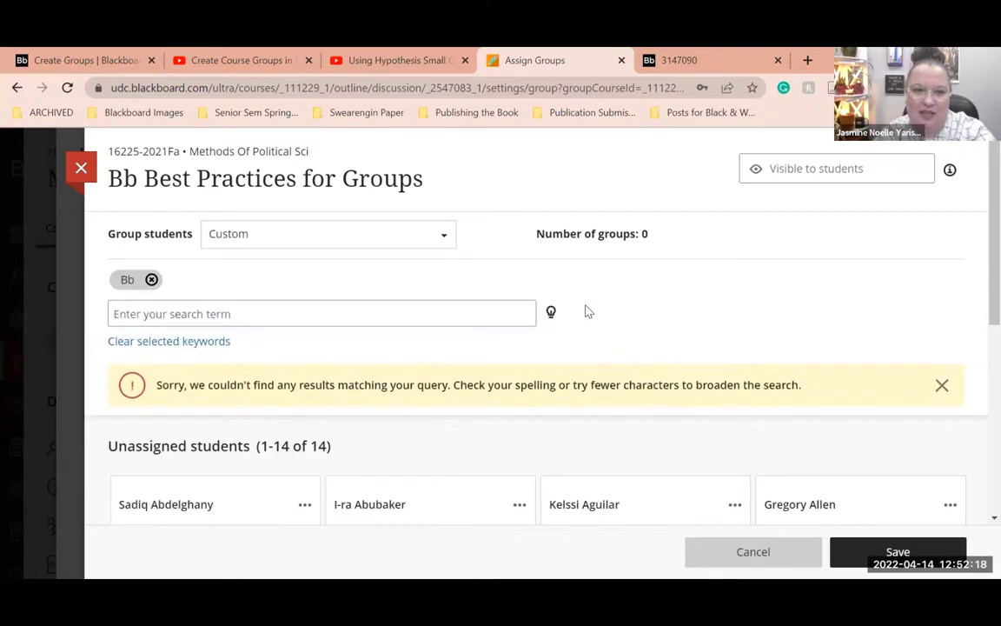
pyautogui.click(152, 279)
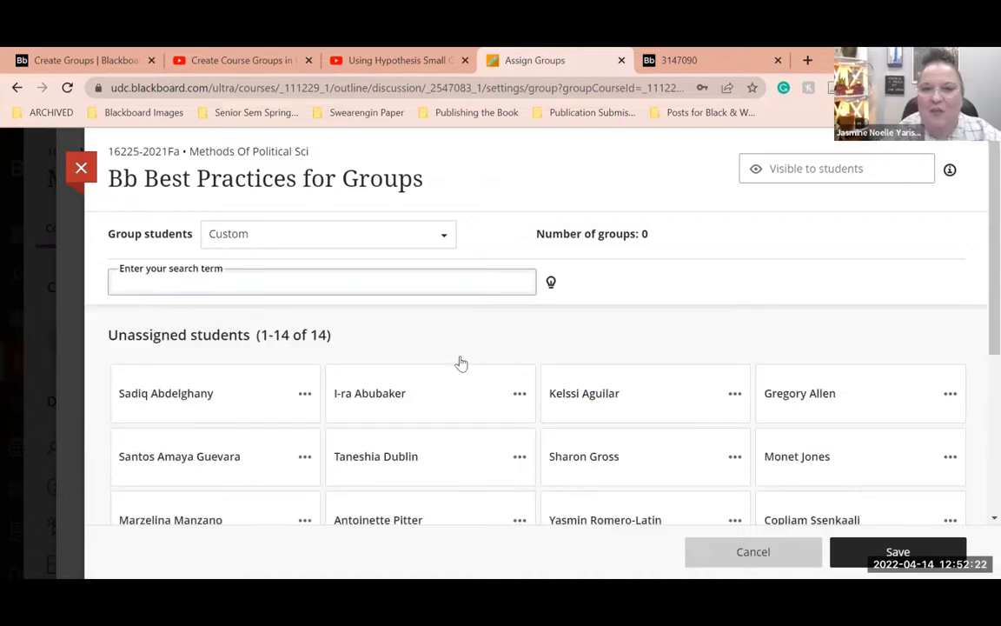
# Assign the discussion to groups by reusing the Qualitative Methods Articles group set
pyautogui.scroll(-3, 462, 362)
pyautogui.scroll(3, 462, 362)
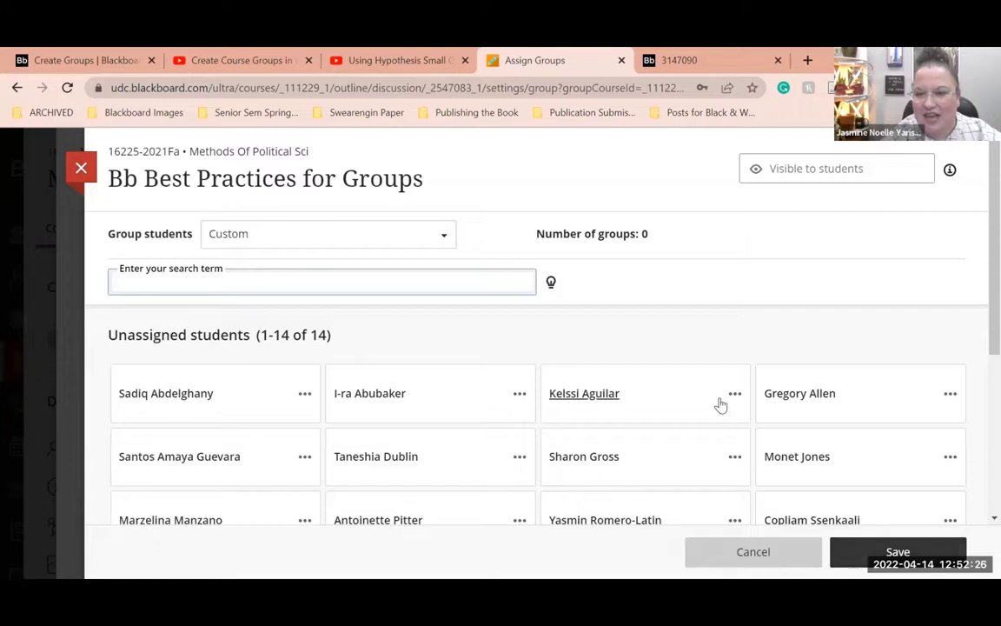
pyautogui.click(421, 235)
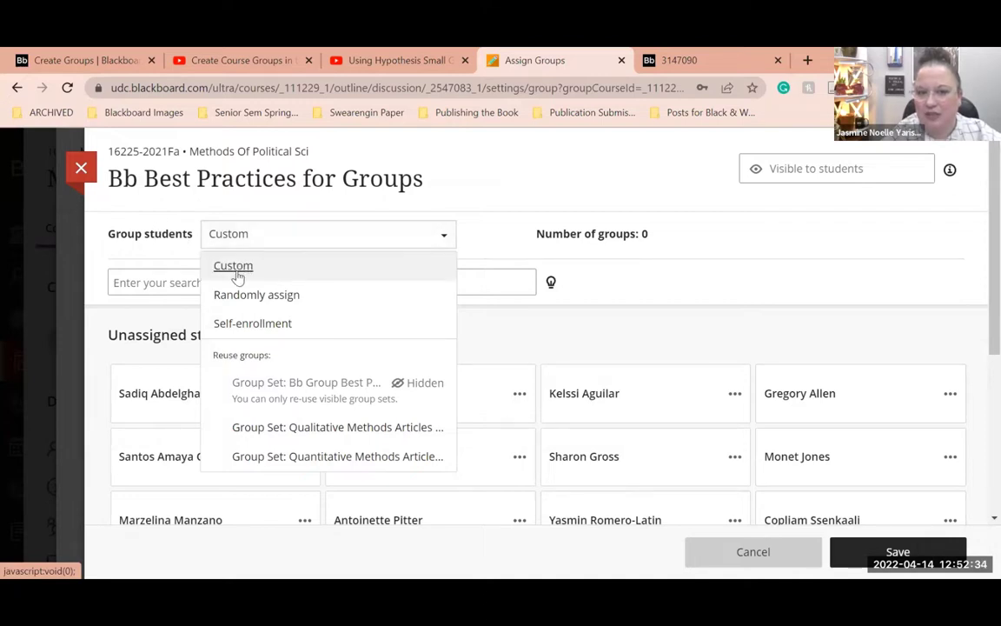
pyautogui.click(288, 430)
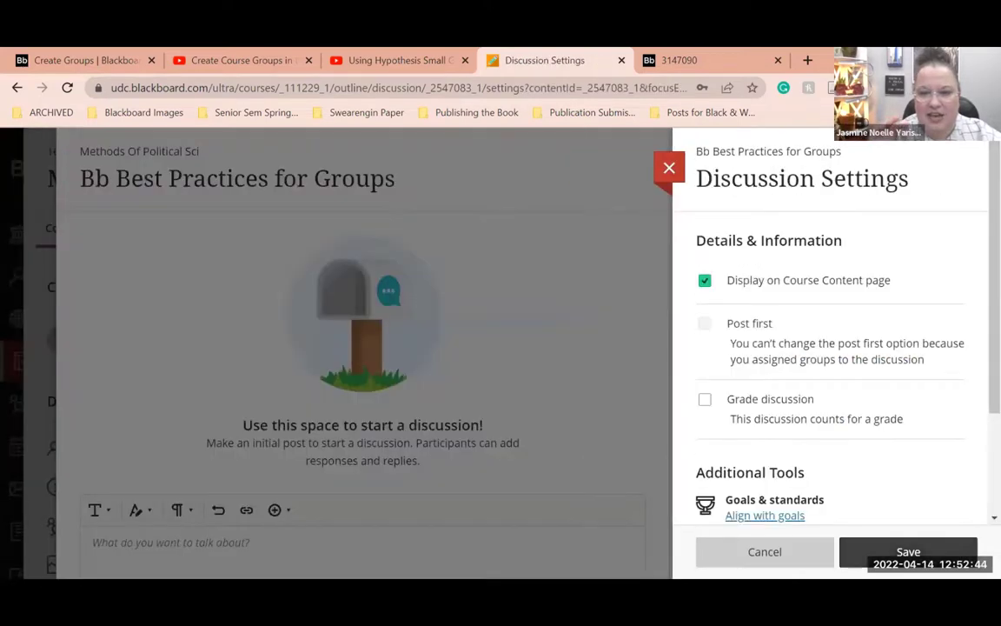
# Review the discussion's group assignment, post first and grading options, and save the discussion settings
pyautogui.scroll(-3, 892, 443)
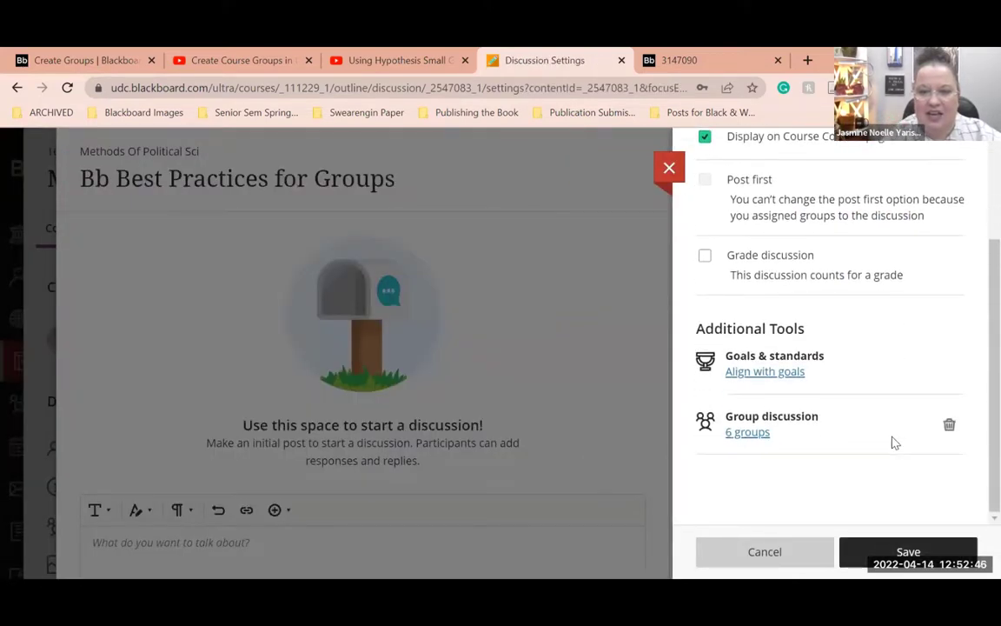
pyautogui.scroll(3, 892, 442)
pyautogui.click(765, 401)
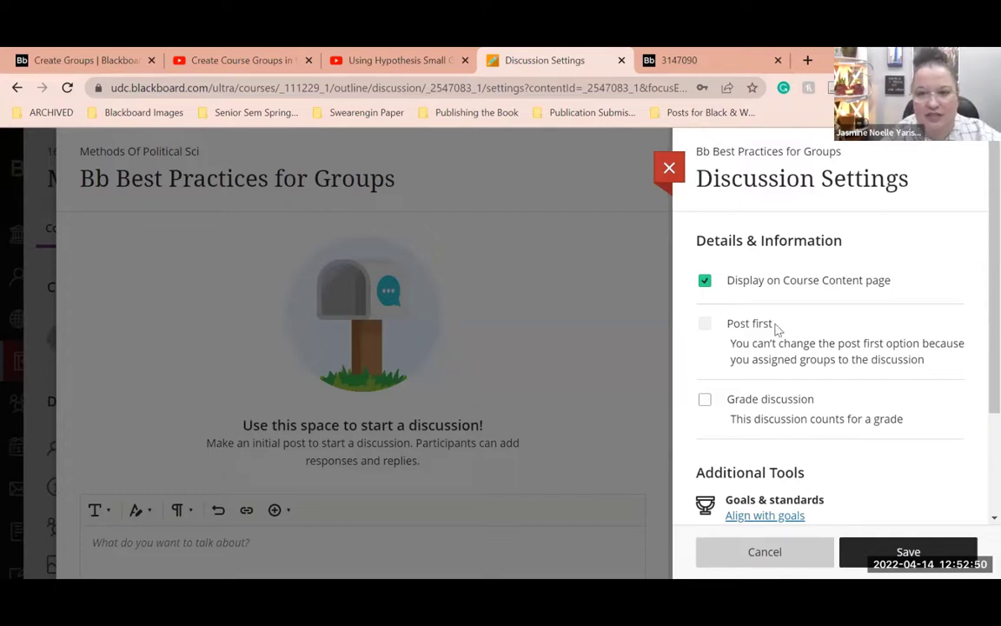
pyautogui.click(870, 551)
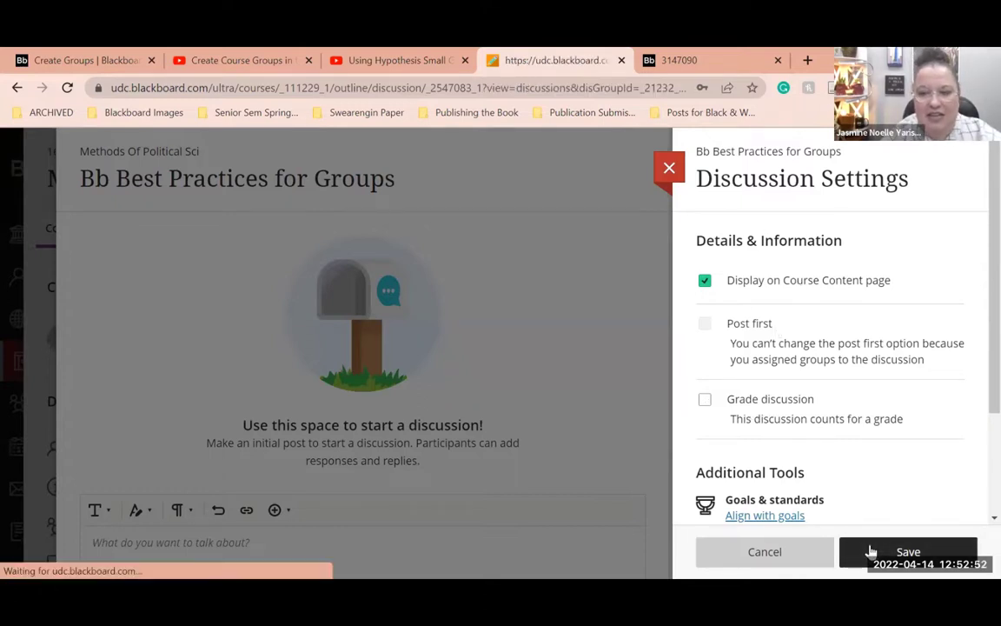